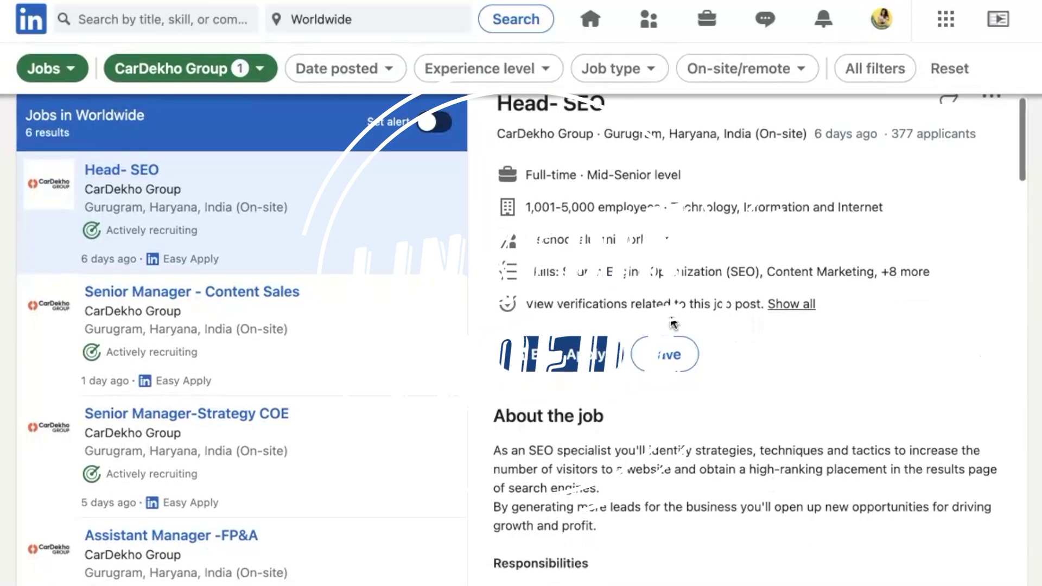
Step: Copy the numbered list of responsibilities from the Head- SEO job description of CarDekho Group
{"action": "scroll", "coordinate": [671, 324], "scroll_direction": "down", "scroll_amount": 5}
{"action": "scroll", "coordinate": [672, 324], "scroll_direction": "down", "scroll_amount": 2}
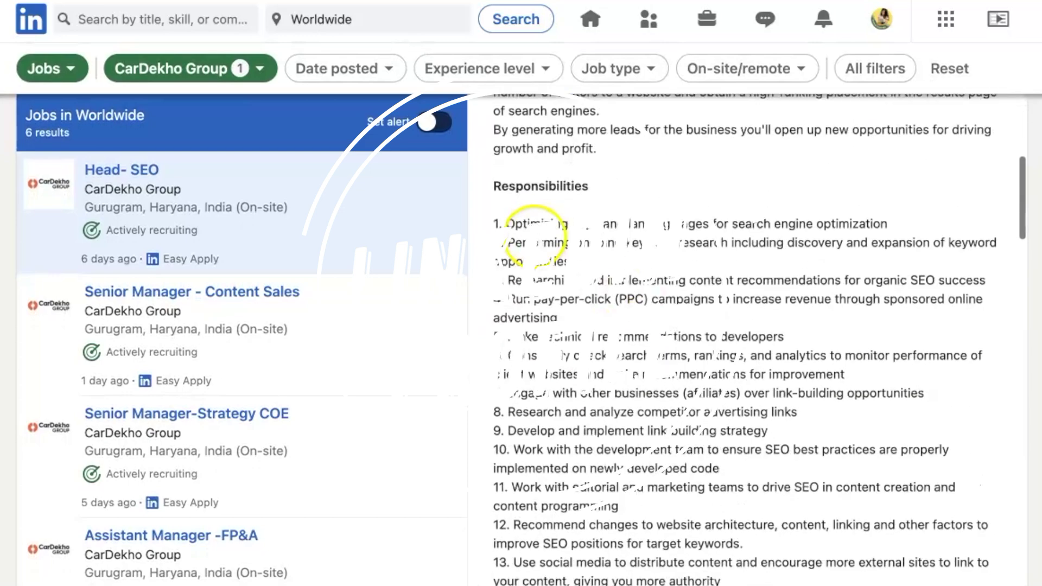
{"action": "left_click_drag", "start_coordinate": [497, 191], "coordinate": [996, 403]}
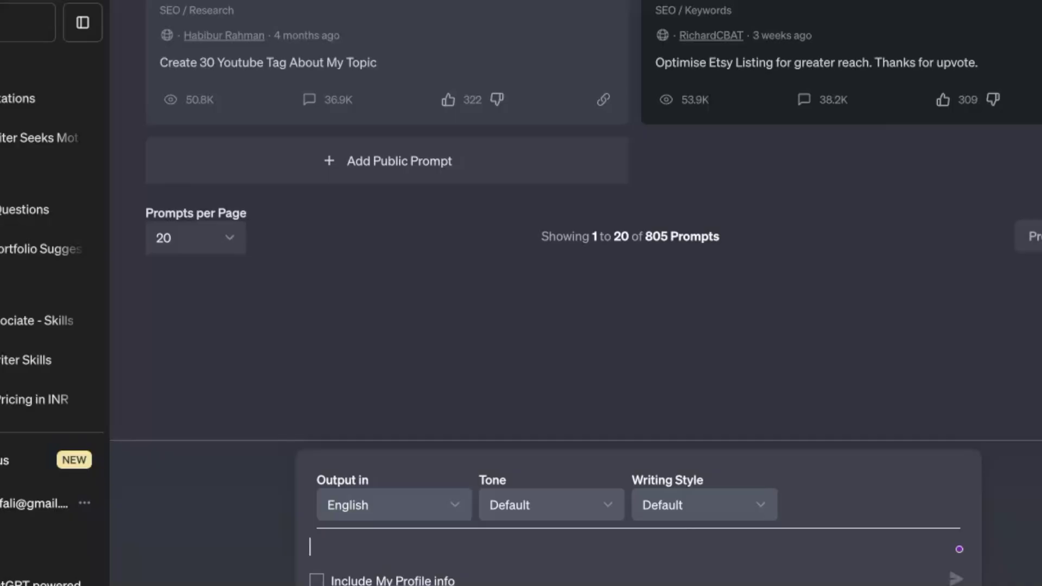
Step: Switch to ChatGPT and paste the copied SEO responsibilities into a new message
{"action": "left_click", "coordinate": [503, 375]}
{"action": "left_click", "coordinate": [407, 561]}
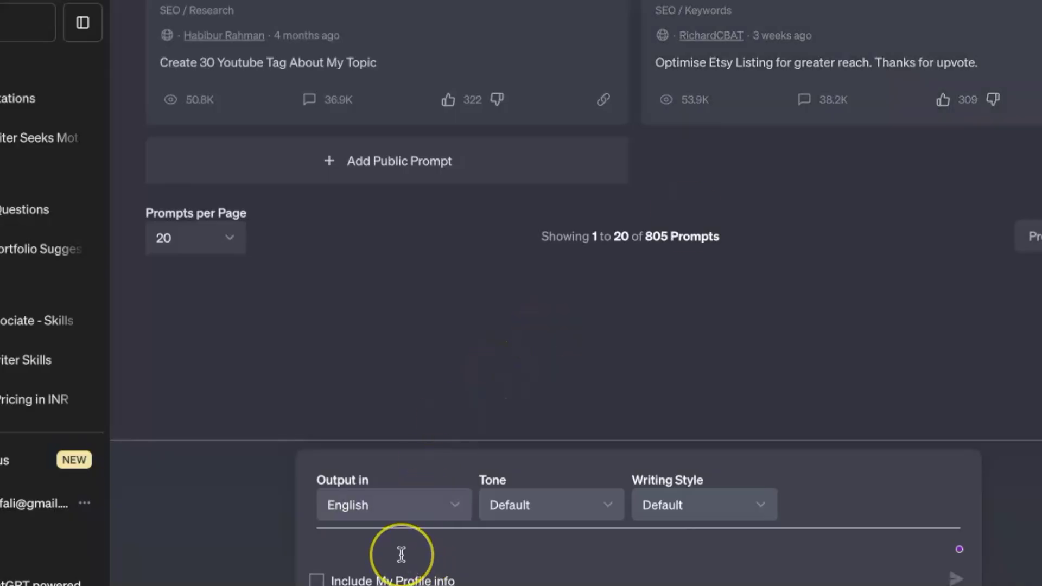
{"action": "key", "text": "ctrl+v"}
{"action": "left_click", "coordinate": [615, 565]}
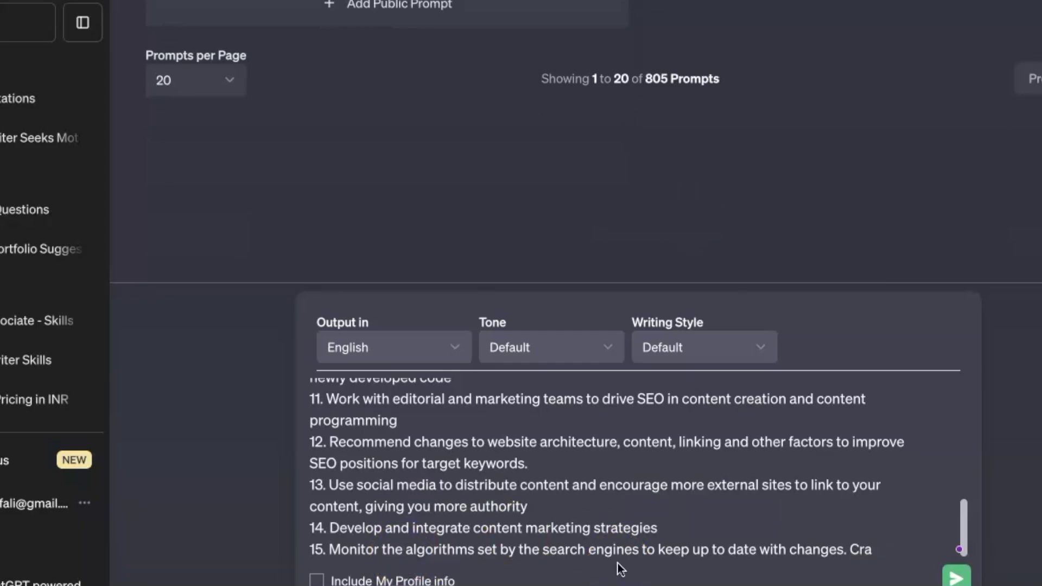
Step: Append a request to create a Linkedin outreach message convincing an HR of the company about your fit, and send it
{"action": "type", "text": "Create a Linkedin "}
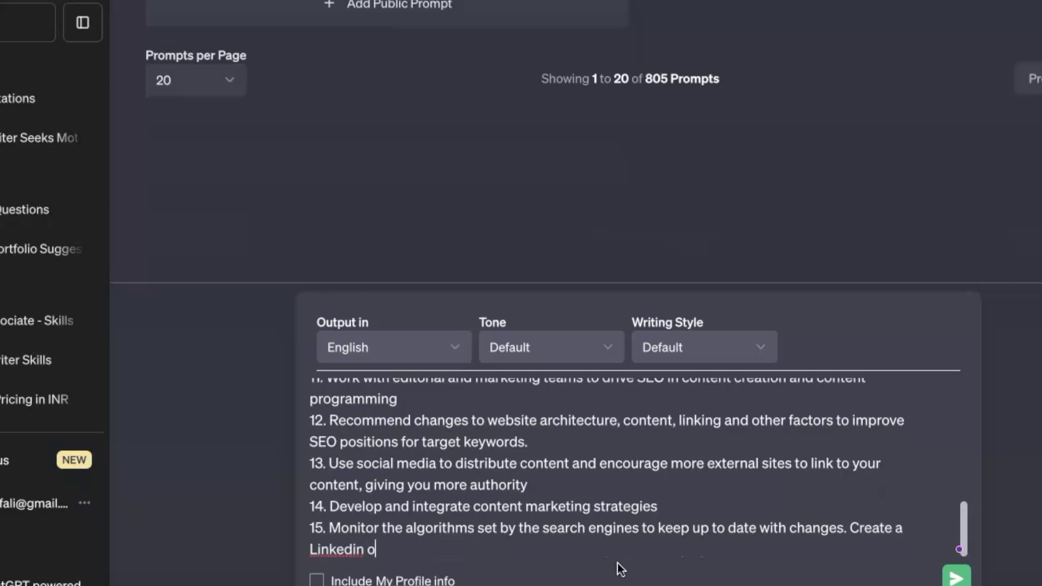
{"action": "type", "text": "outreach message for an HR o"}
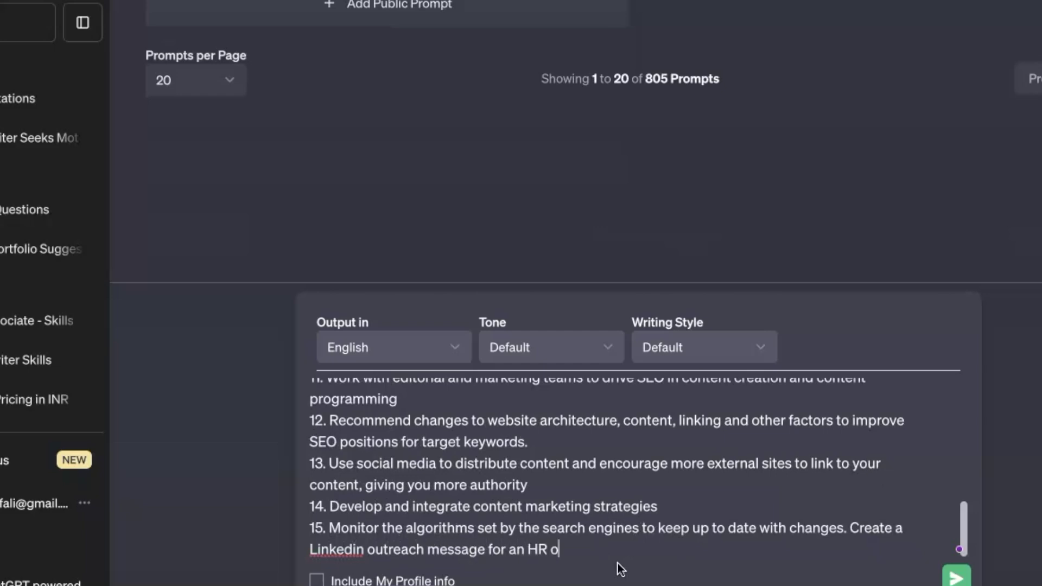
{"action": "type", "text": "f the company to convince that"}
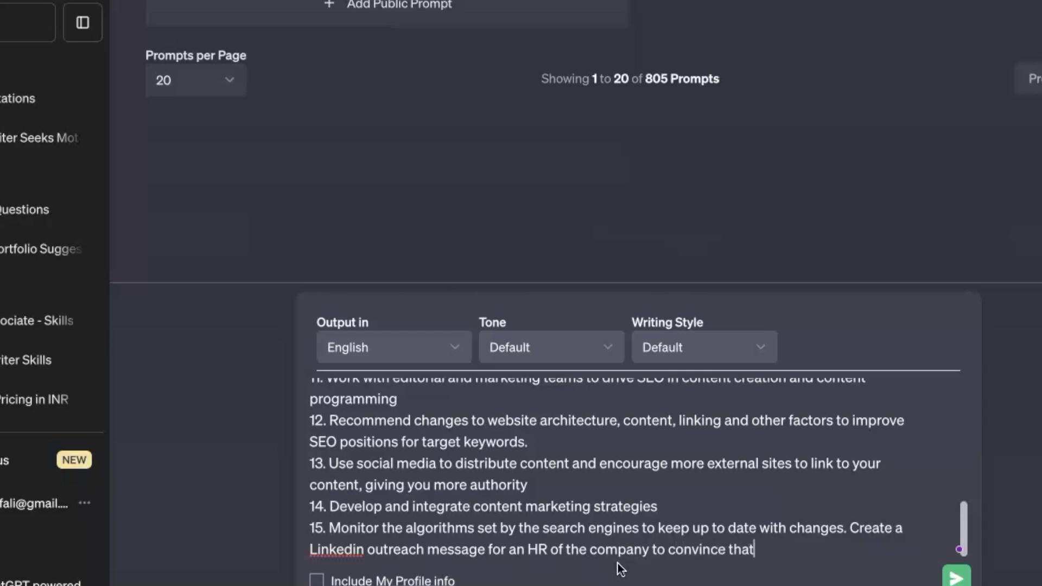
{"action": "type", "text": "you are the"}
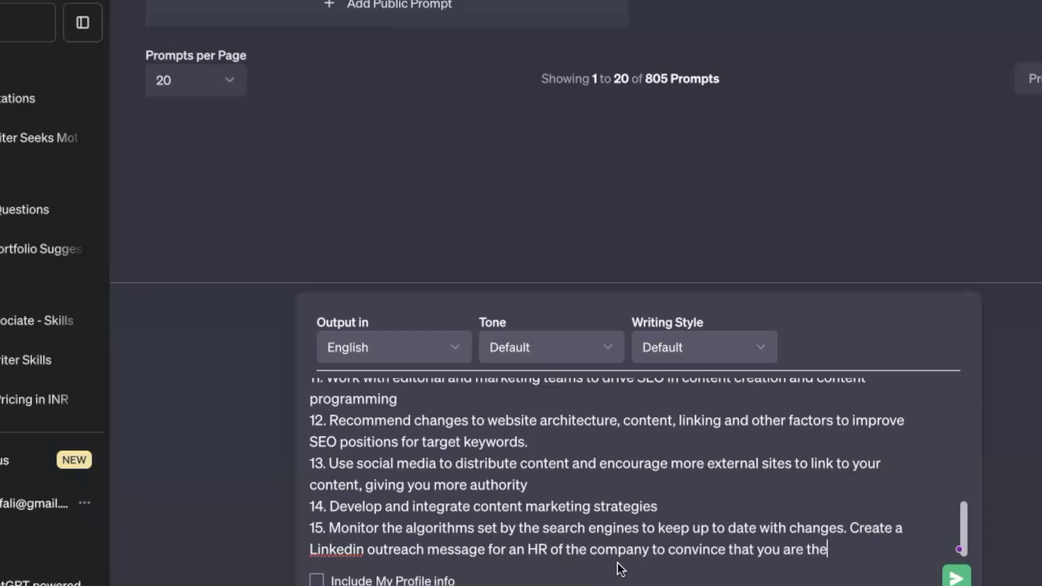
{"action": "type", "text": "b"}
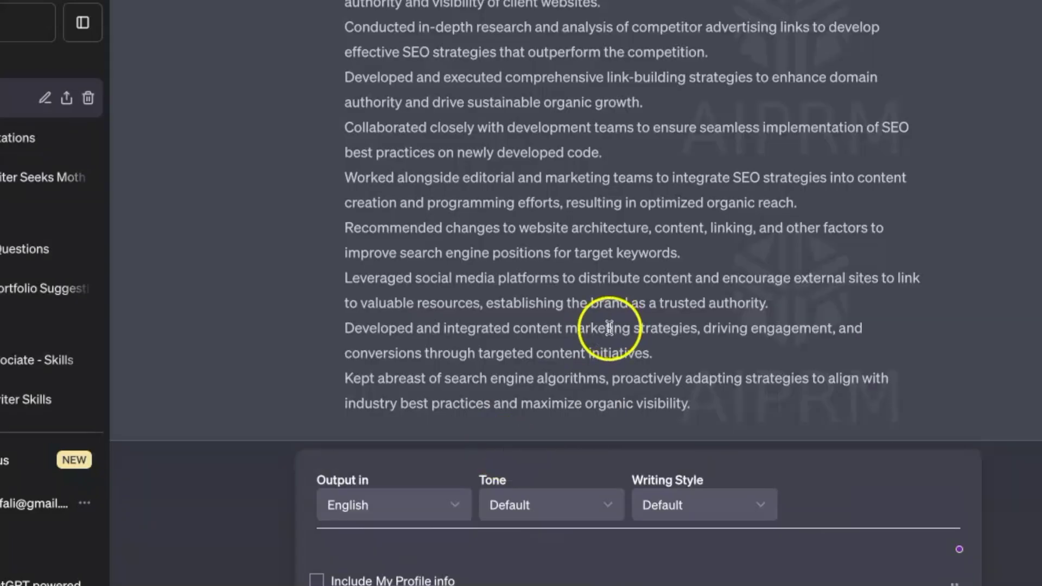
Step: Read through the generated outreach message, including its closing paragraphs and the list of SEO experience
{"action": "scroll", "coordinate": [609, 455], "scroll_direction": "down", "scroll_amount": 5}
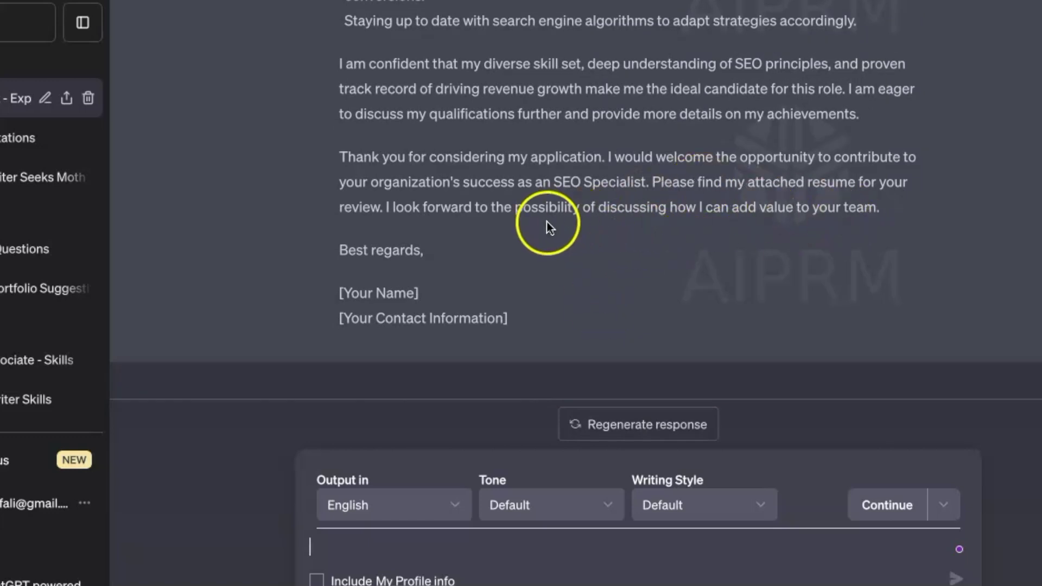
{"action": "scroll", "coordinate": [717, 222], "scroll_direction": "up", "scroll_amount": 5}
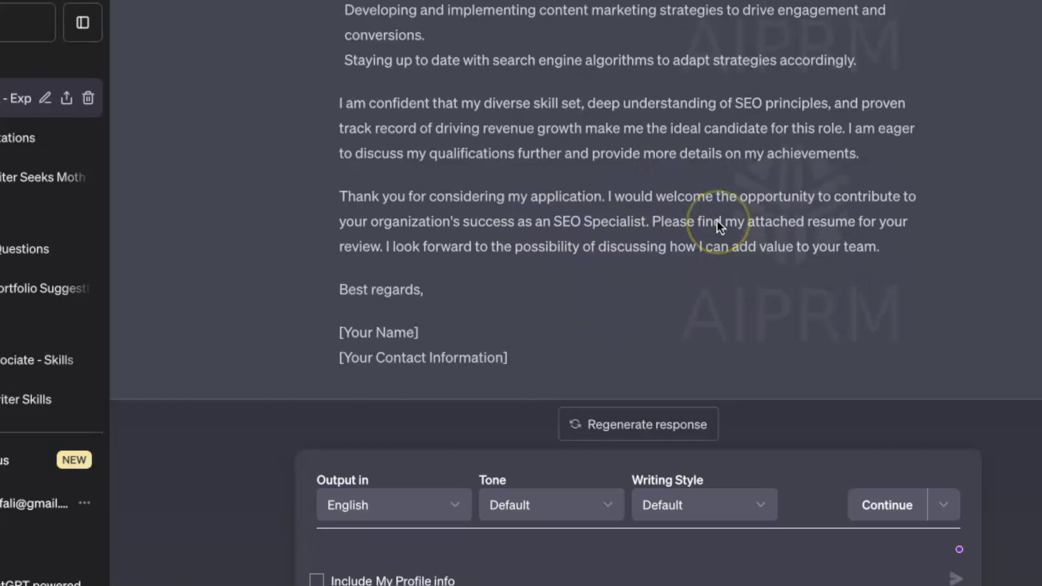
{"action": "scroll", "coordinate": [717, 223], "scroll_direction": "up", "scroll_amount": 6}
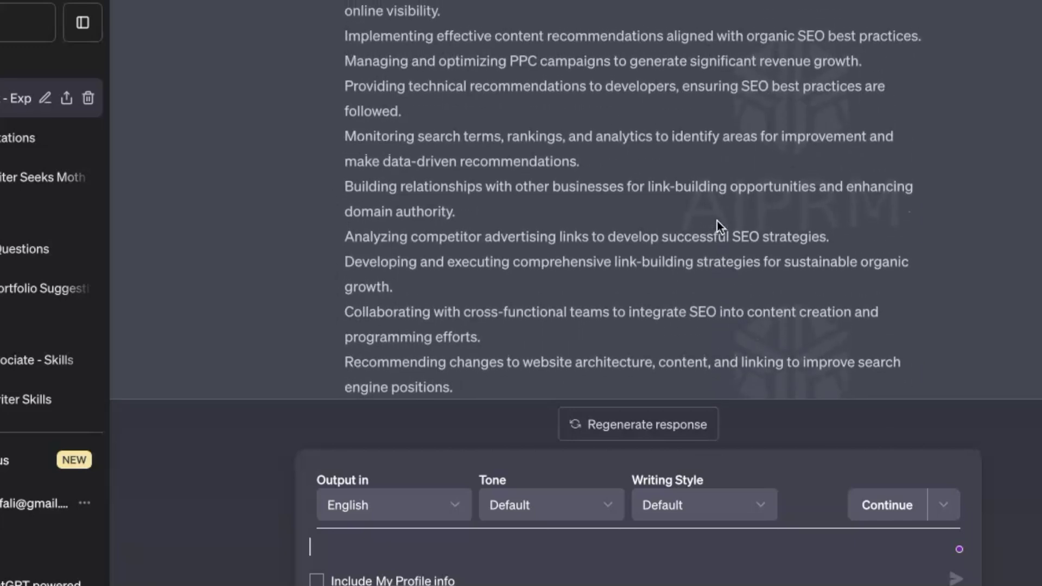
{"action": "scroll", "coordinate": [718, 223], "scroll_direction": "up", "scroll_amount": 3}
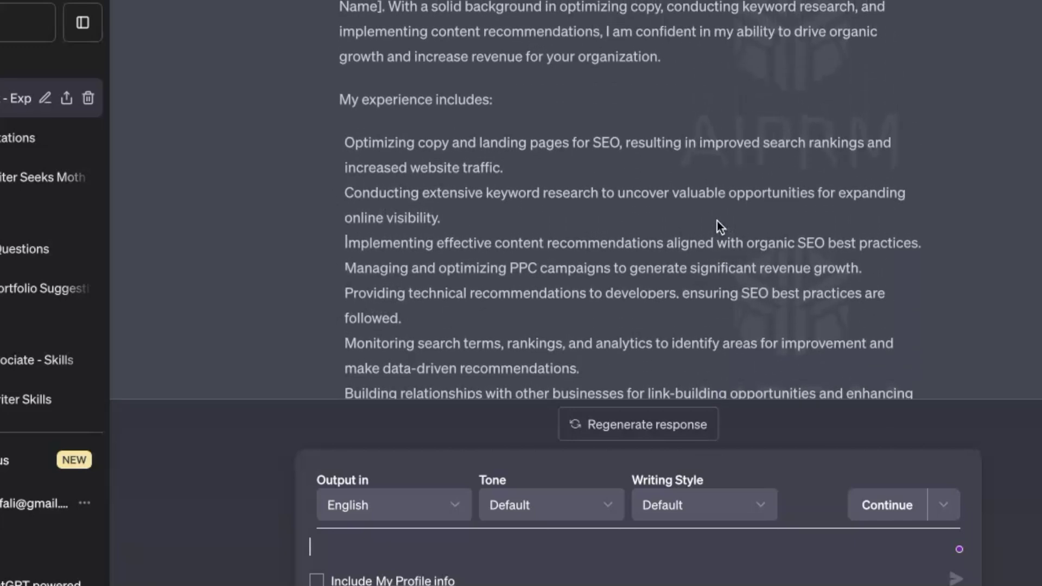
{"action": "scroll", "coordinate": [718, 226], "scroll_direction": "up", "scroll_amount": 2}
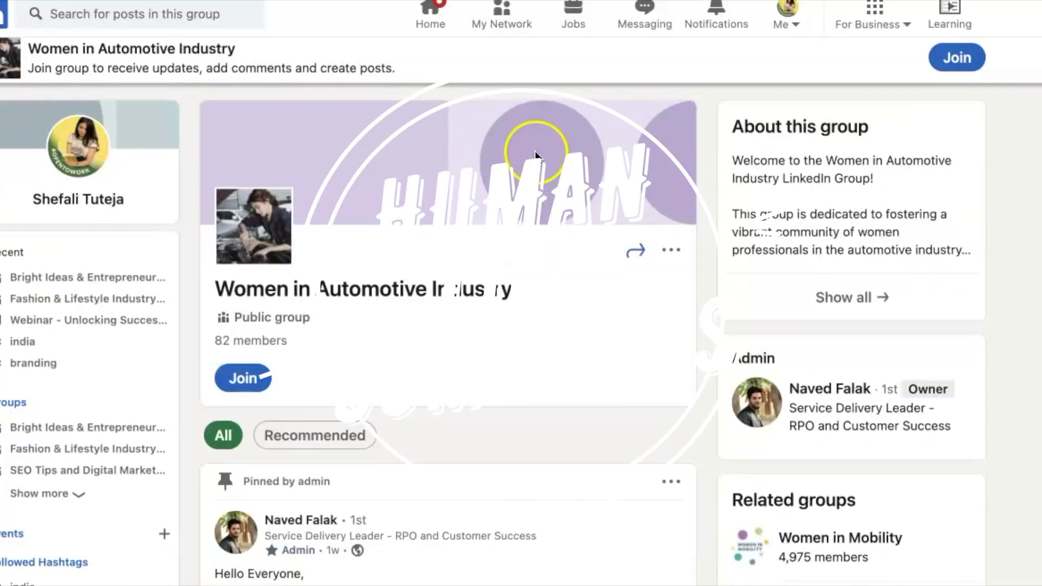
Step: Copy the text of the admin's pinned welcome post in the Women in Automotive Industry LinkedIn group
{"action": "scroll", "coordinate": [368, 201], "scroll_direction": "down", "scroll_amount": 1}
{"action": "scroll", "coordinate": [458, 315], "scroll_direction": "down", "scroll_amount": 6}
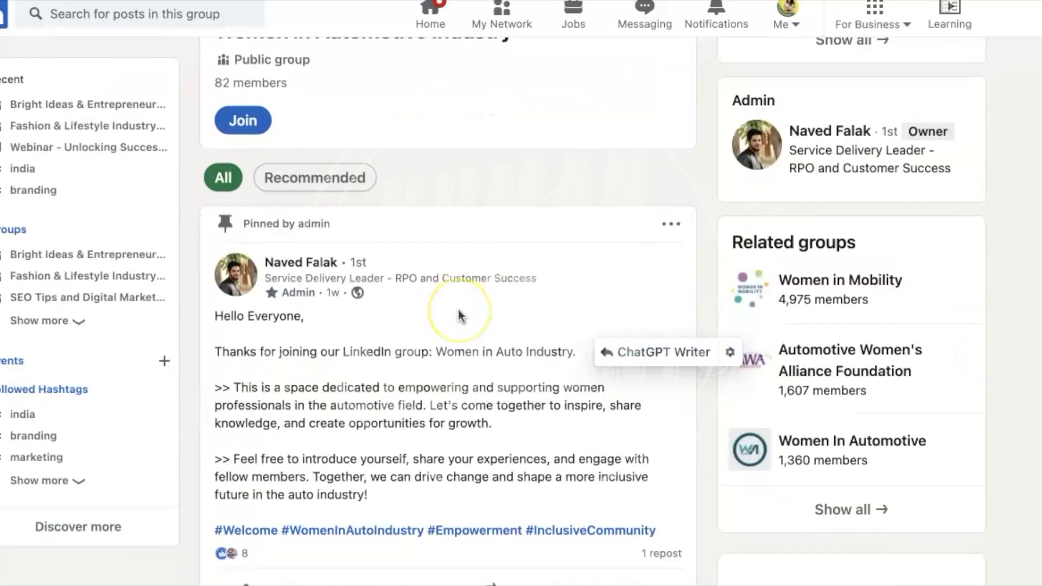
{"action": "scroll", "coordinate": [342, 255], "scroll_direction": "down", "scroll_amount": 1}
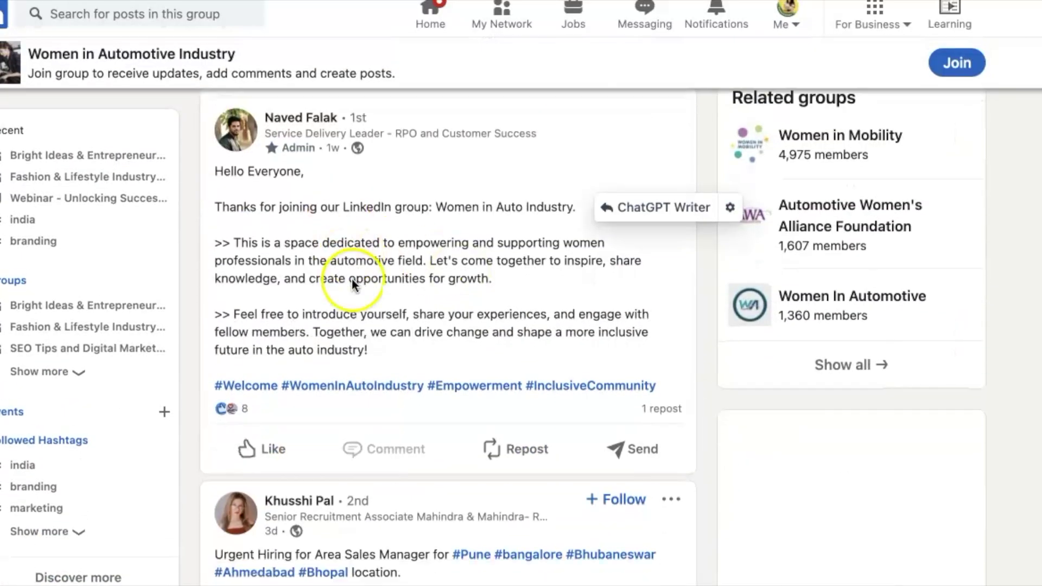
{"action": "left_click", "coordinate": [280, 232]}
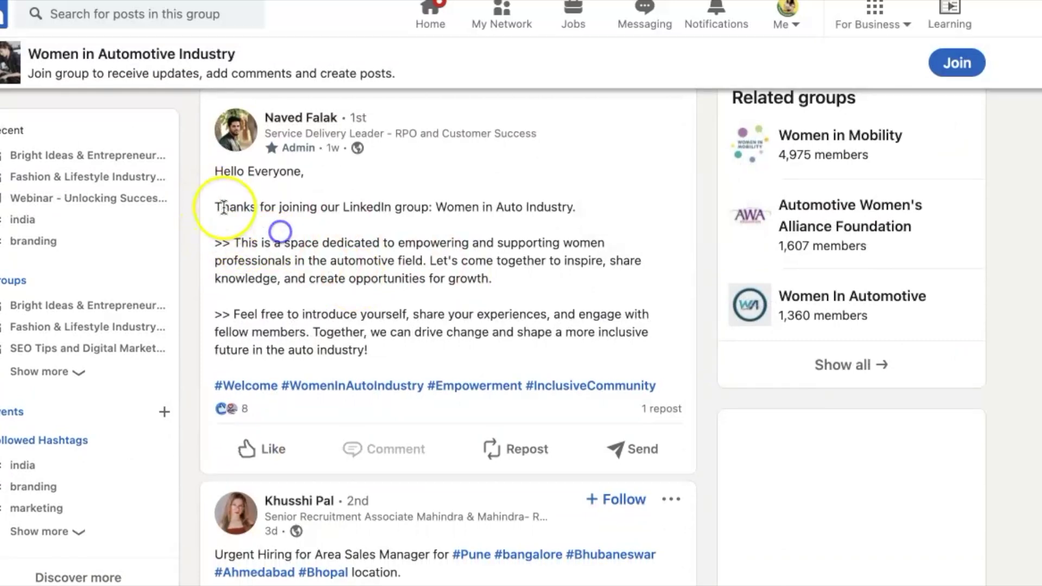
{"action": "left_click_drag", "start_coordinate": [216, 170], "coordinate": [391, 354]}
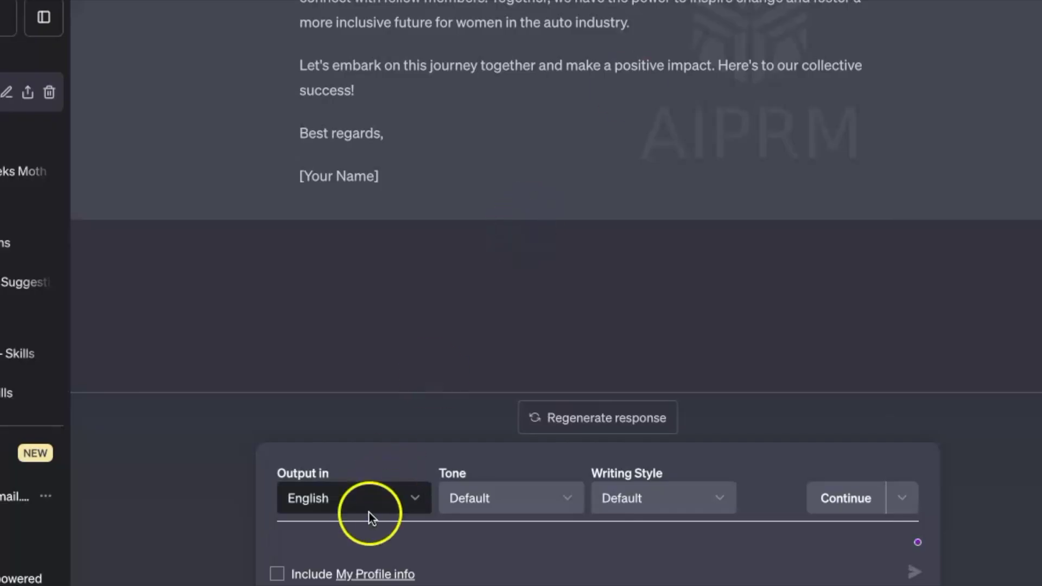
Step: Send ChatGPT the copied welcome post with a request for a LinkedIn response that is a short, happy self-introduction to the group
{"action": "type", "text": "Thanks for joining our LinkedIn group: Women in Auto Industry.  >> This is a space dedicated to empowering and supporting women professionals in the automotive field. Let's come together to inspire, share knowledge, and create opportunities for growth.  >> Feel free to introduce yourself, share your experiences, and engage with fellow members. Together, we can drive change and shape a more inclusive future in the auto industry!"}
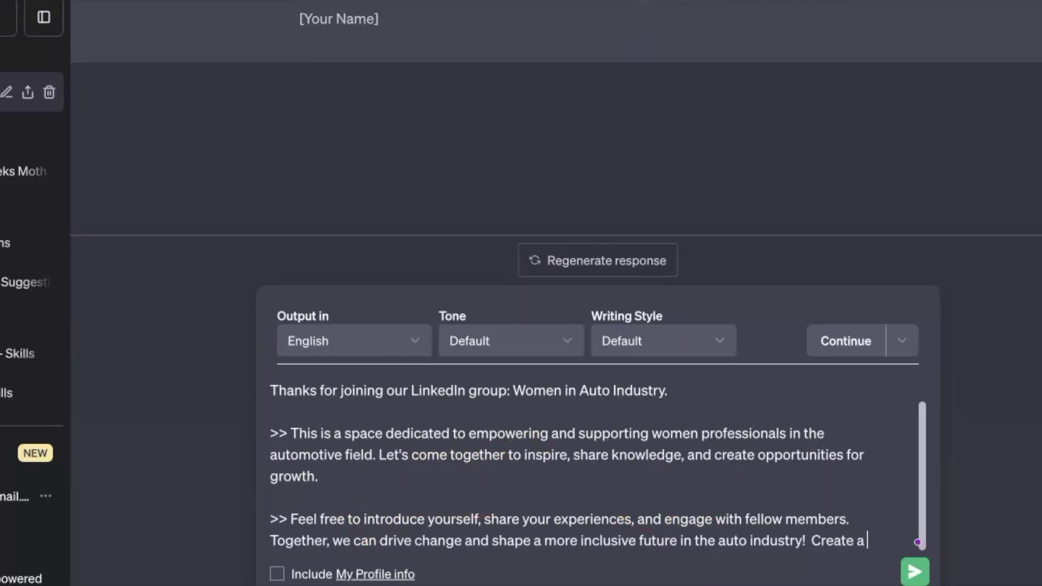
{"action": "type", "text": "re"}
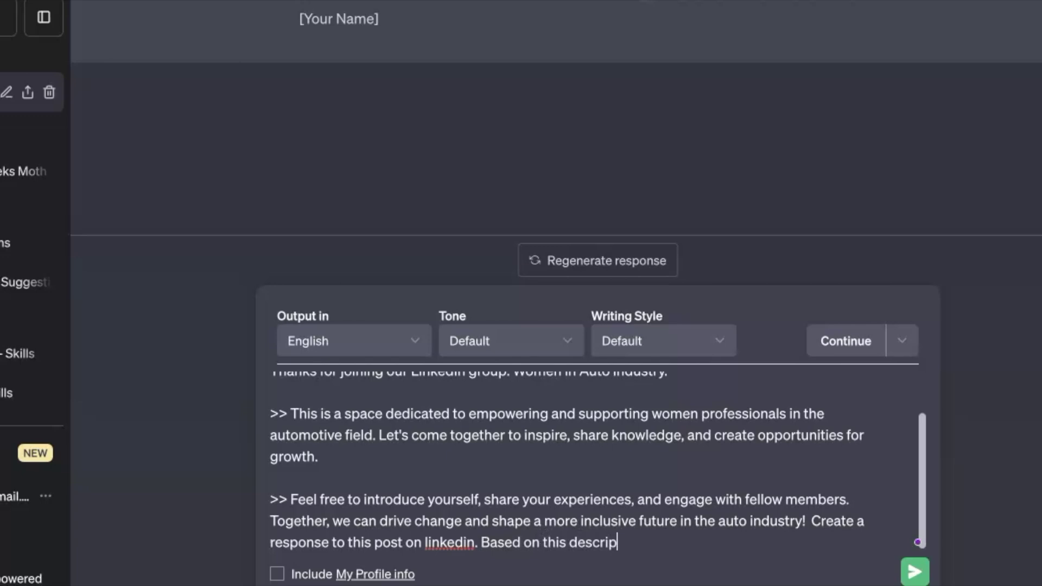
{"action": "type", "text": ", create a short intro of myself introducing everyone and how happy you are to be a part of this group. Keep it short"}
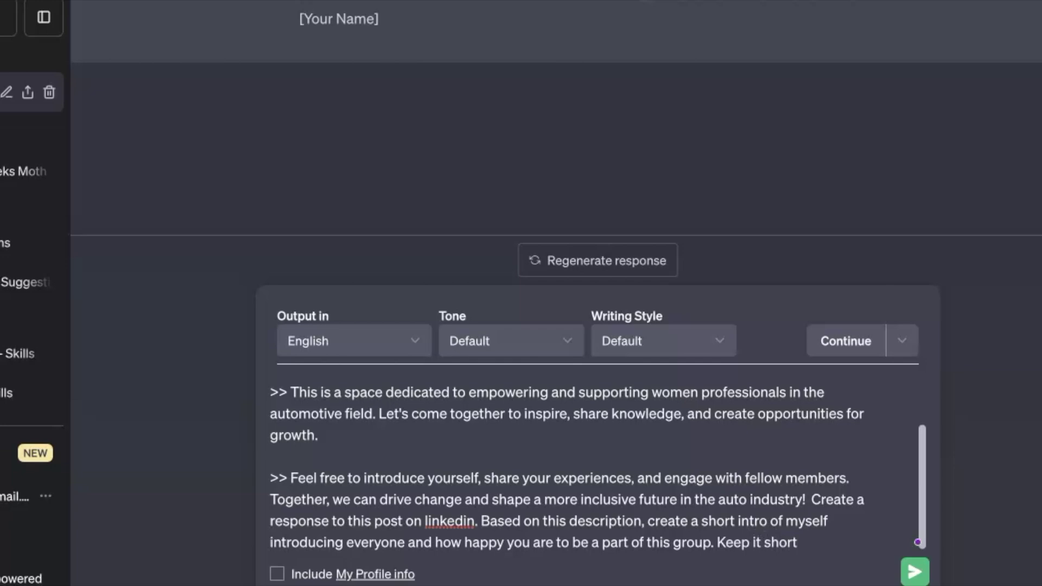
{"action": "key", "text": "Return"}
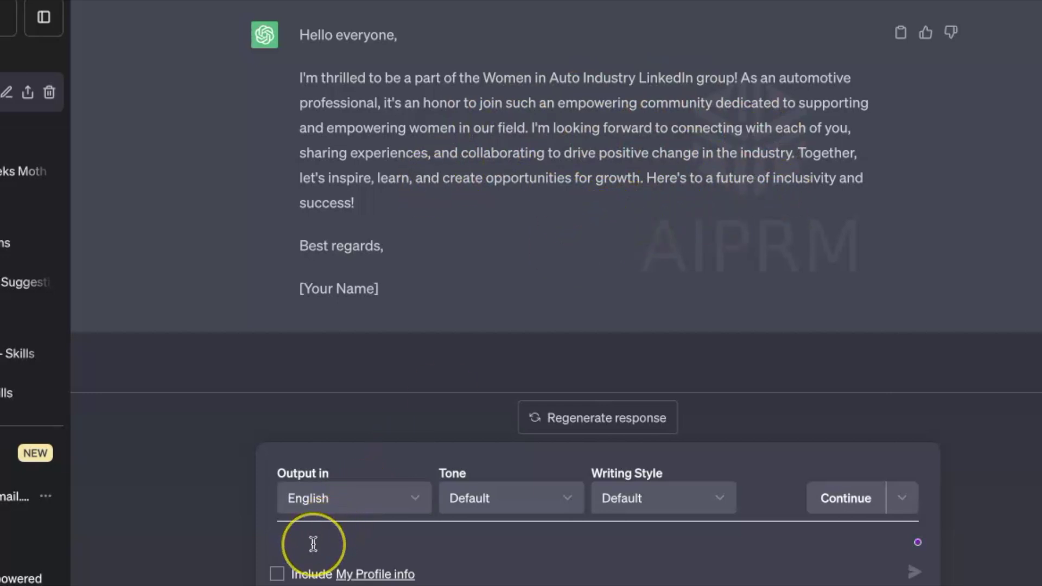
Step: Send a follow-up request starting with "add my" to personalise the generated group introduction
{"action": "type", "text": "add my"}
{"action": "key", "text": "Return"}
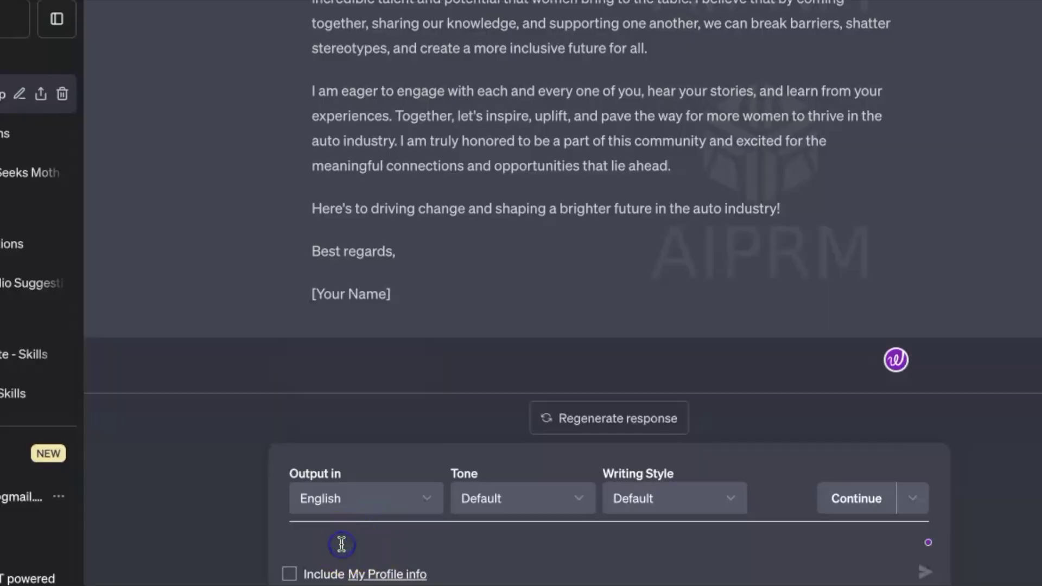
Step: Paste the resume text into the message and add "BASED ON THIS RESUME, Create a headline" as the request
{"action": "key", "text": "ctrl+v"}
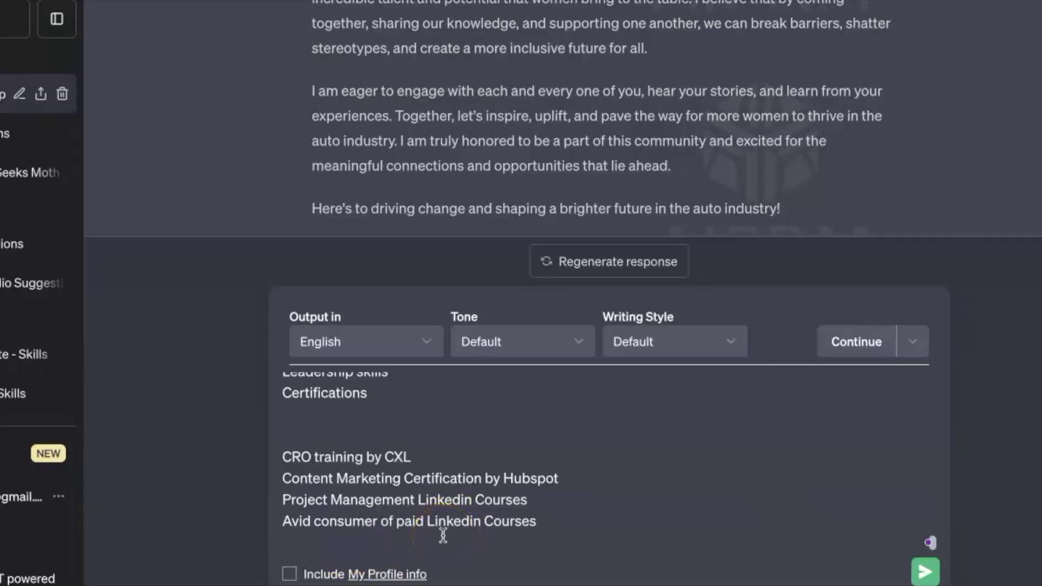
{"action": "type", "text": "BASED ON THIS RESUME, C"}
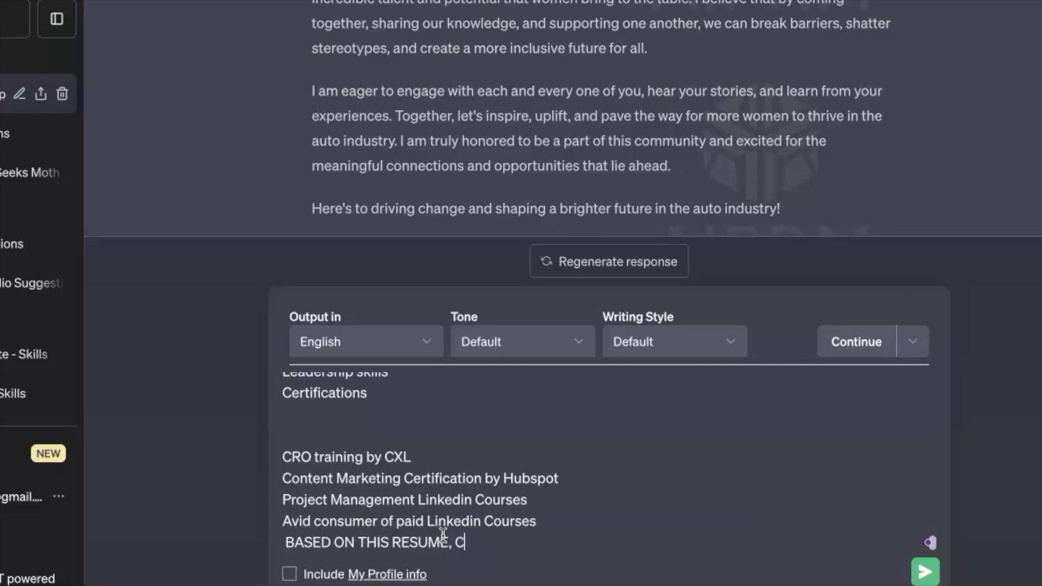
{"action": "type", "text": "reate a h"}
{"action": "type", "text": "eadl"}
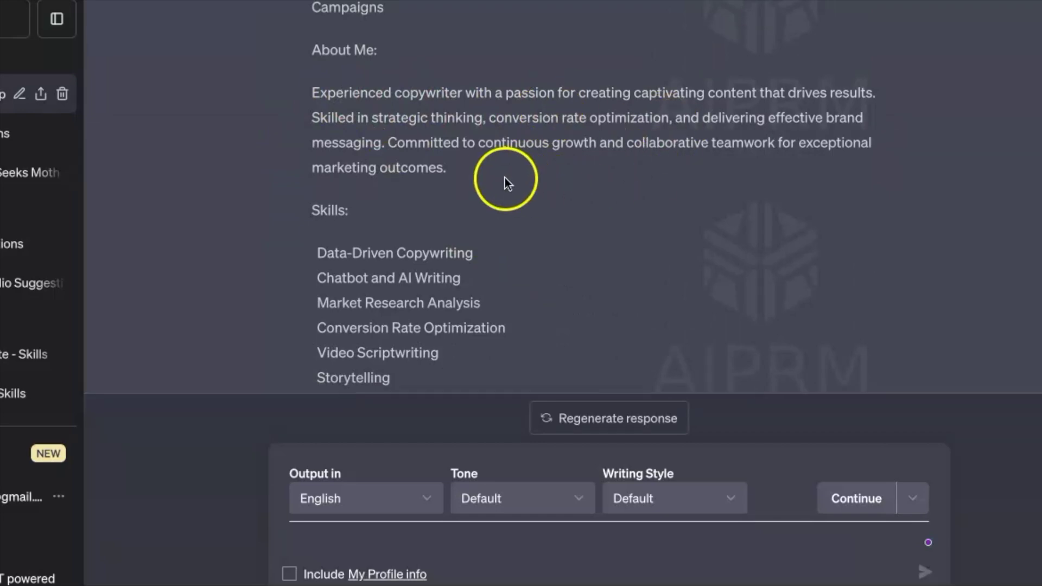
Step: Review the generated profile text and request "Create a more powerful about me section with a strong call to action"
{"action": "scroll", "coordinate": [517, 196], "scroll_direction": "down", "scroll_amount": 5}
{"action": "scroll", "coordinate": [516, 197], "scroll_direction": "down", "scroll_amount": 7}
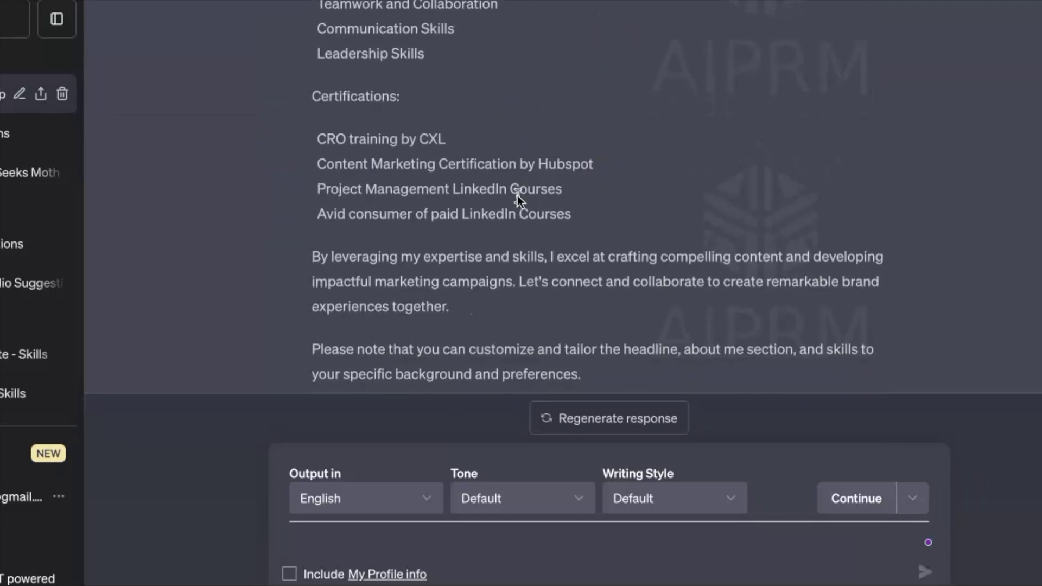
{"action": "scroll", "coordinate": [516, 195], "scroll_direction": "down", "scroll_amount": 3}
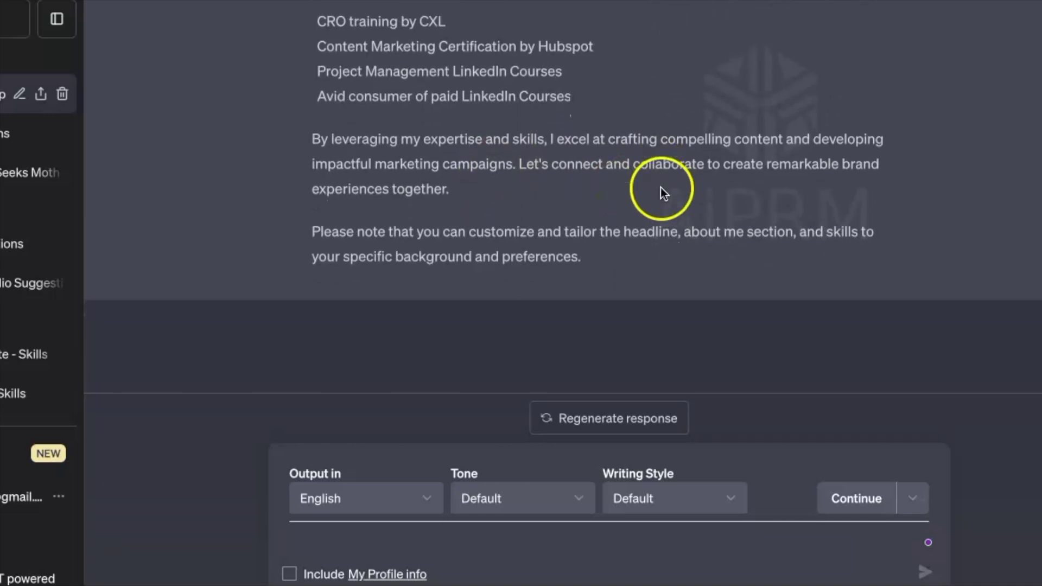
{"action": "left_click", "coordinate": [300, 543]}
{"action": "type", "text": "ad"}
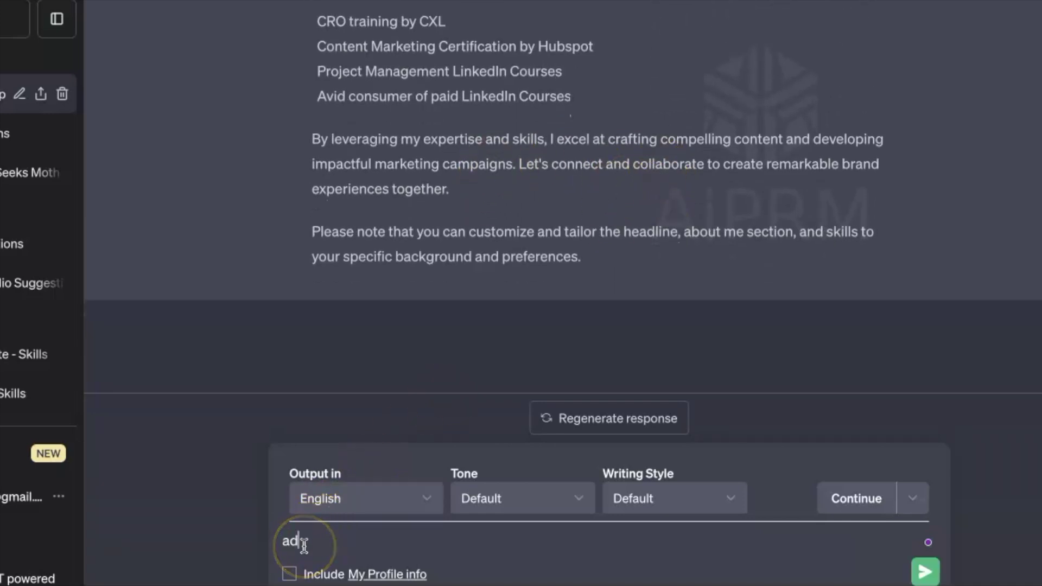
{"action": "key", "text": "BackSpace"}
{"action": "key", "text": "BackSpace"}
{"action": "type", "text": "Create a more c"}
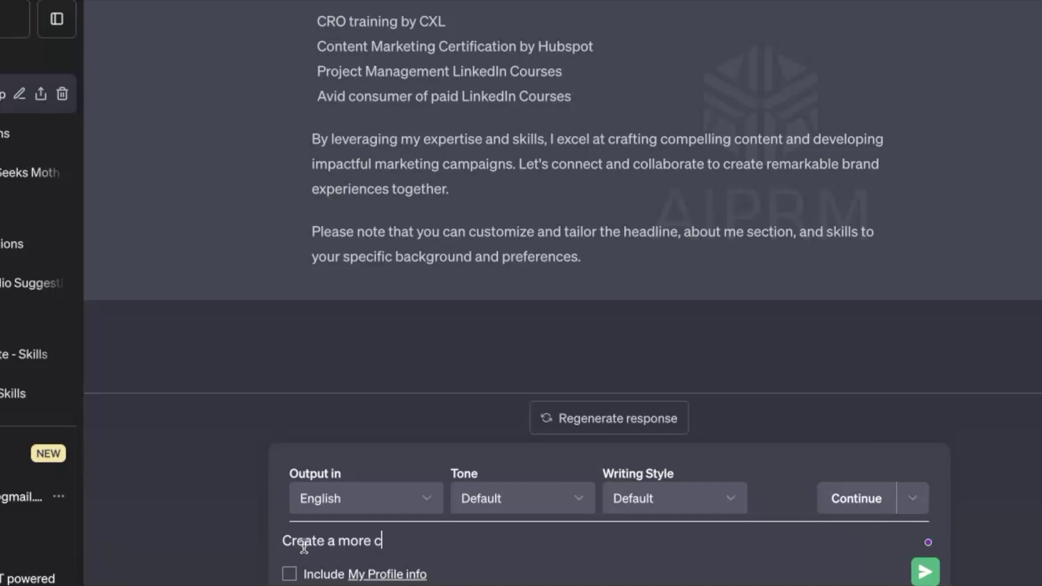
{"action": "key", "text": "BackSpace"}
{"action": "type", "text": "power"}
{"action": "type", "text": "ful about me s"}
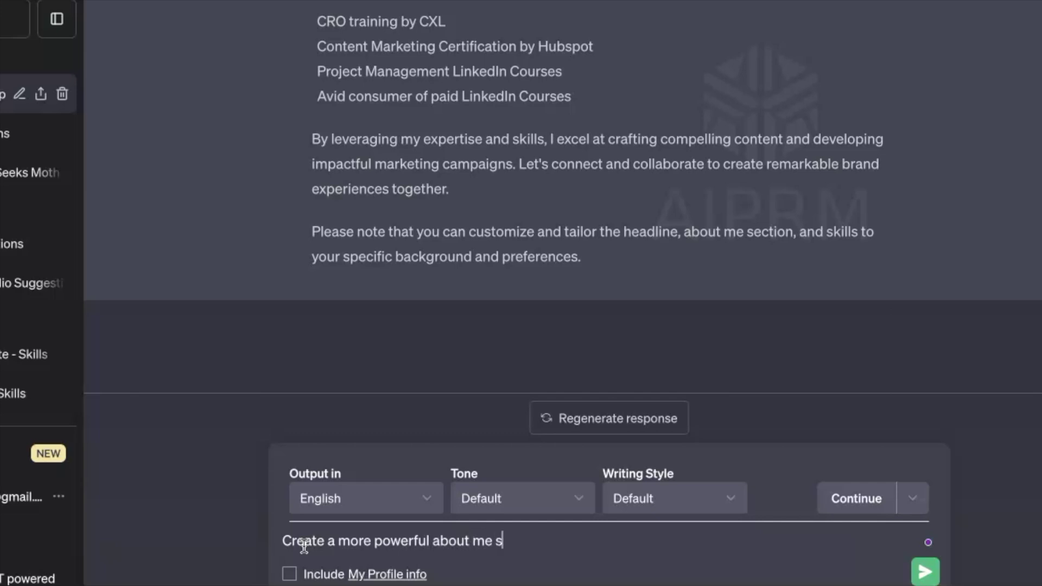
{"action": "type", "text": "ection with"}
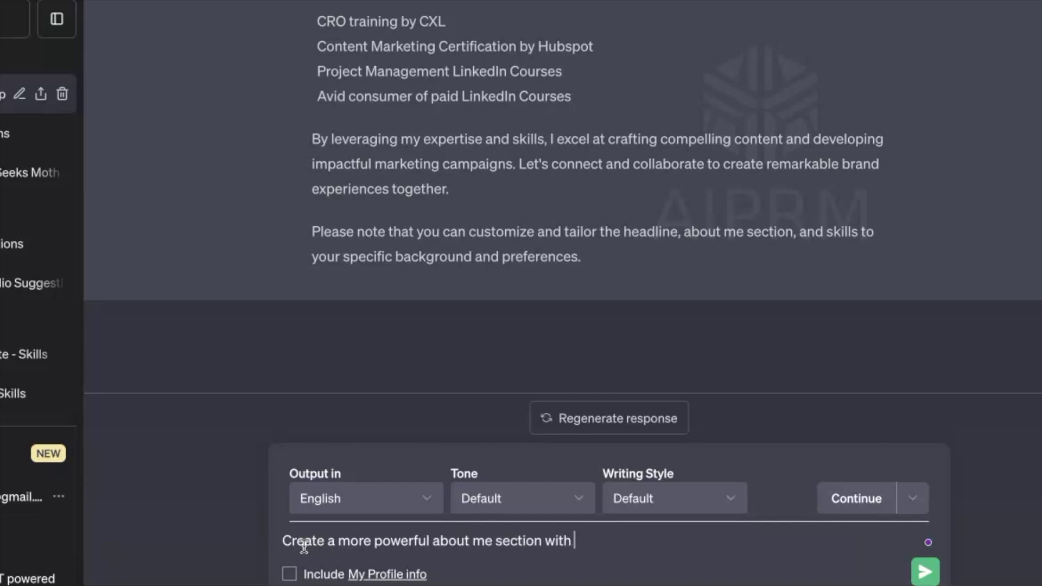
{"action": "type", "text": " a strong call to acti"}
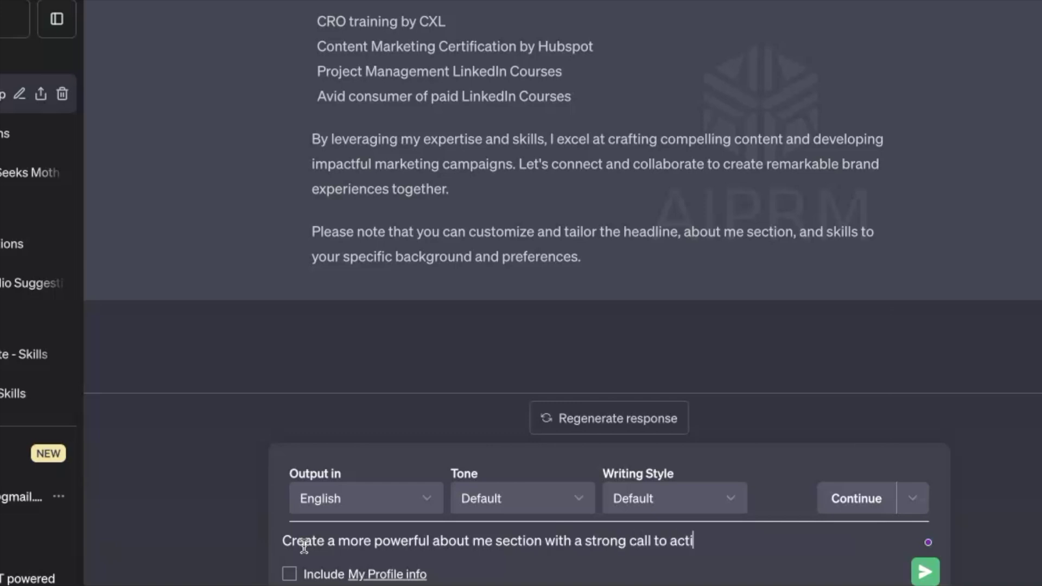
{"action": "key", "text": "Return"}
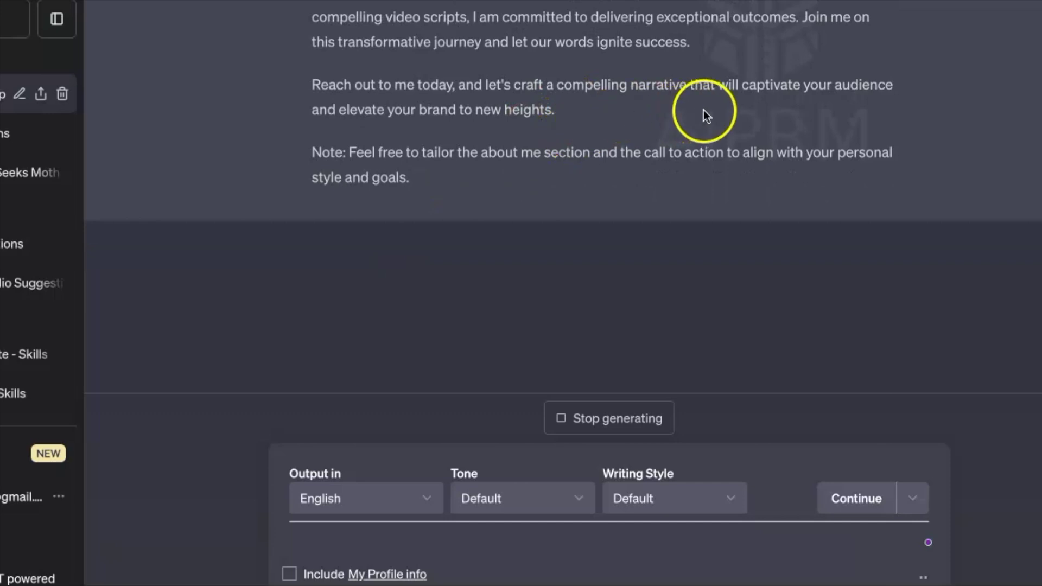
Step: Send the request "I am looking for a new work opportunity. create an about me section adding this urge"
{"action": "type", "text": "I am looking for a new work oppor"}
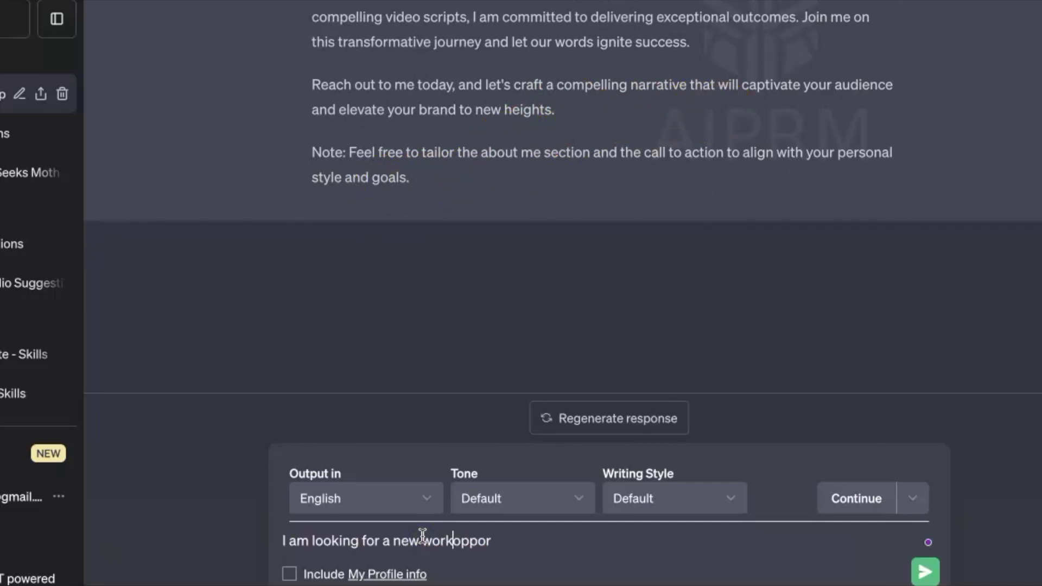
{"action": "type", "text": "tunity. cre"}
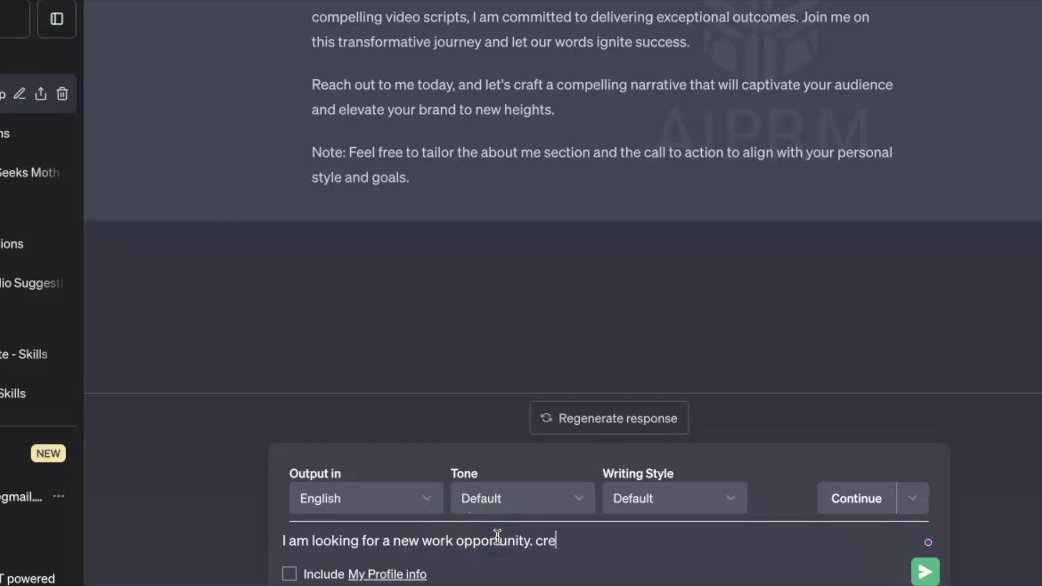
{"action": "type", "text": "ate an about me section a"}
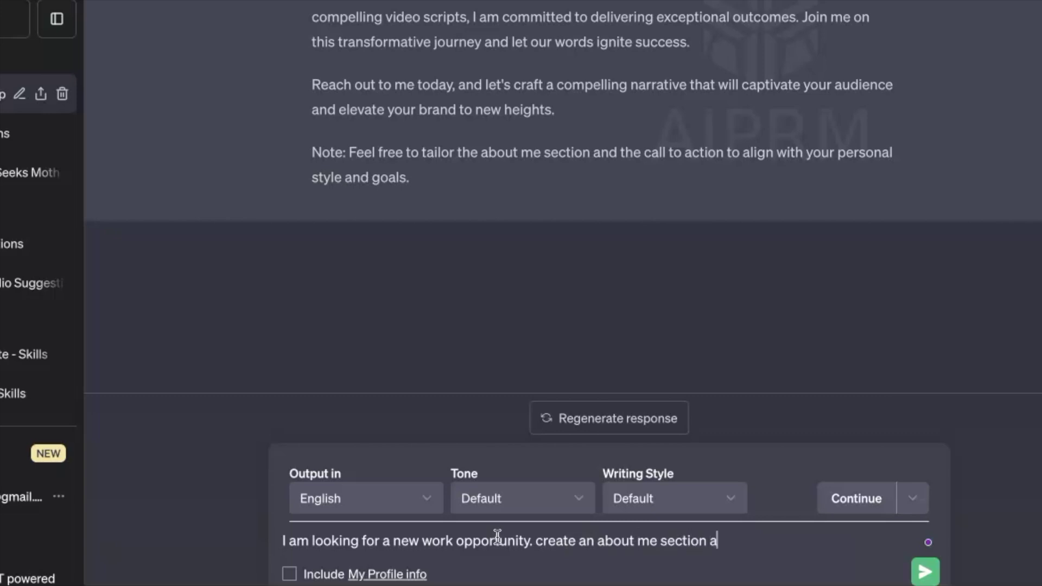
{"action": "type", "text": "dding this urg"}
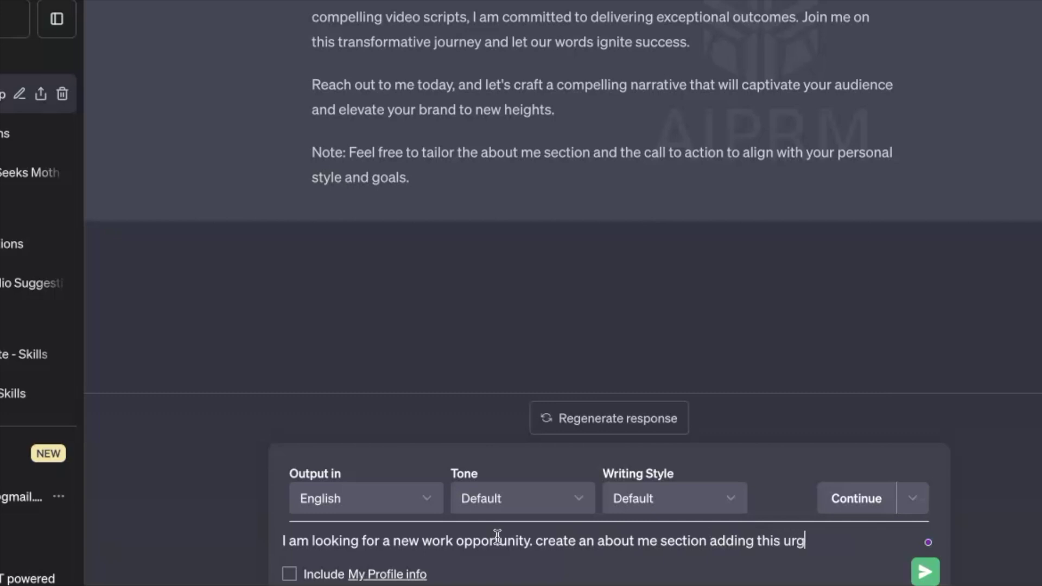
{"action": "type", "text": "e"}
{"action": "key", "text": "Return"}
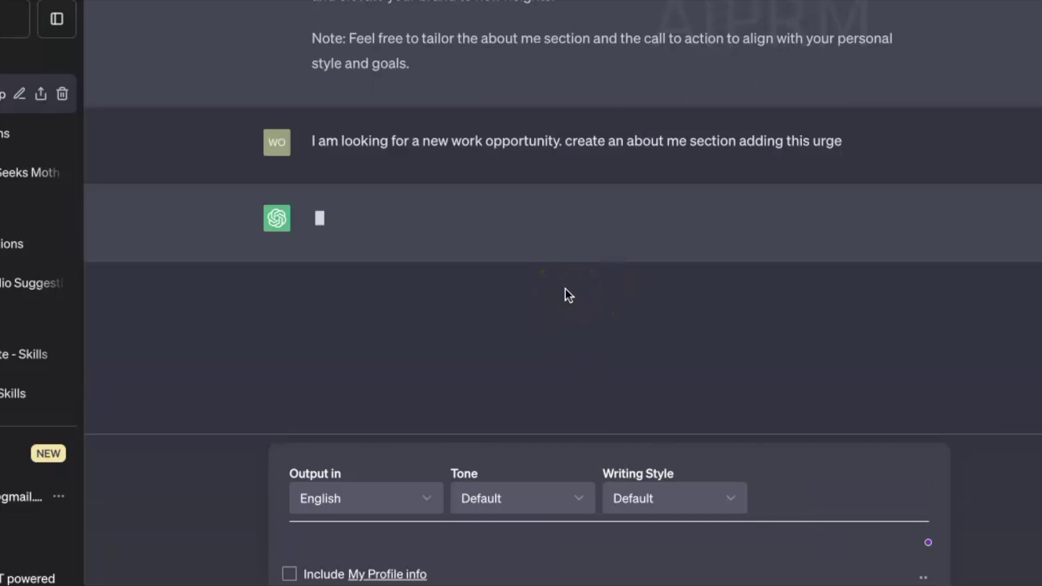
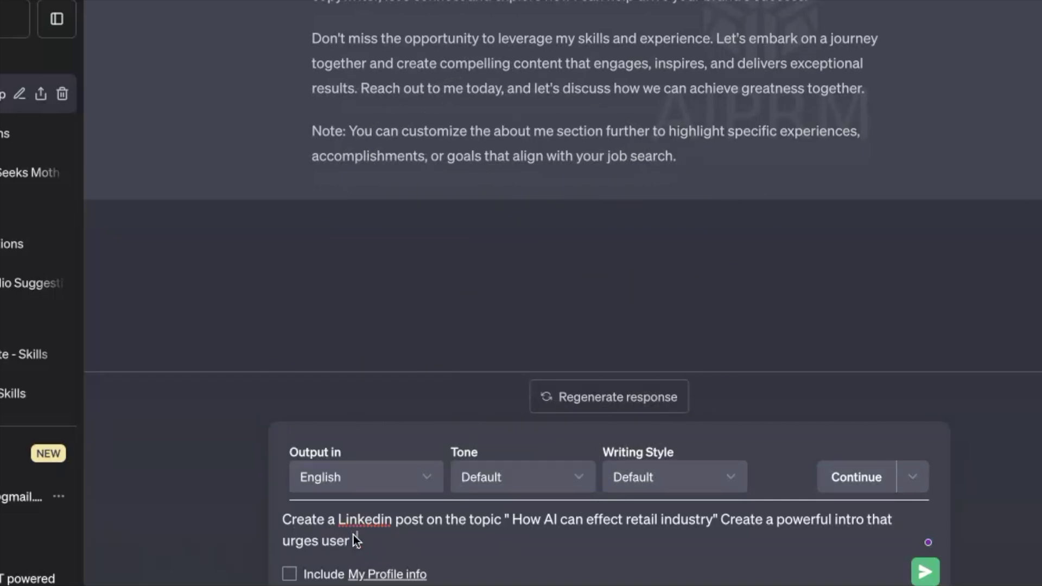
Step: Request a LinkedIn post on "How AI can effect retail industry" with a powerful scroll-stopping intro, bullet points and a very strong call to action
{"action": "type", "text": "rea"}
{"action": "key", "text": "BackSpace"}
{"action": "key", "text": "BackSpace"}
{"action": "type", "text": "wai"}
{"action": "key", "text": "BackSpace"}
{"action": "key", "text": "BackSpace"}
{"action": "type", "text": "top scrolling an"}
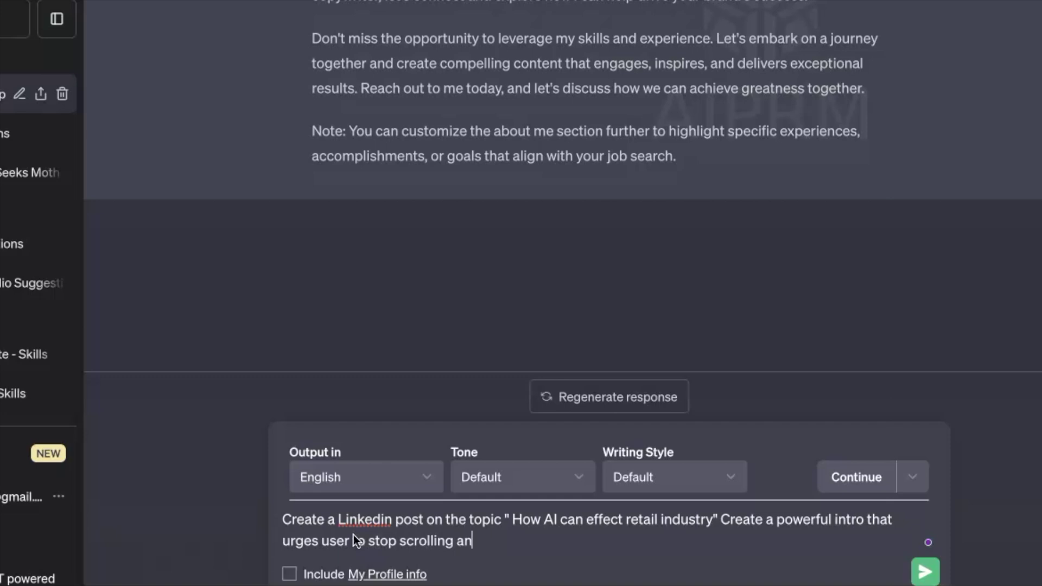
{"action": "type", "text": "d read it and Create bullet point with a very strong call to action"}
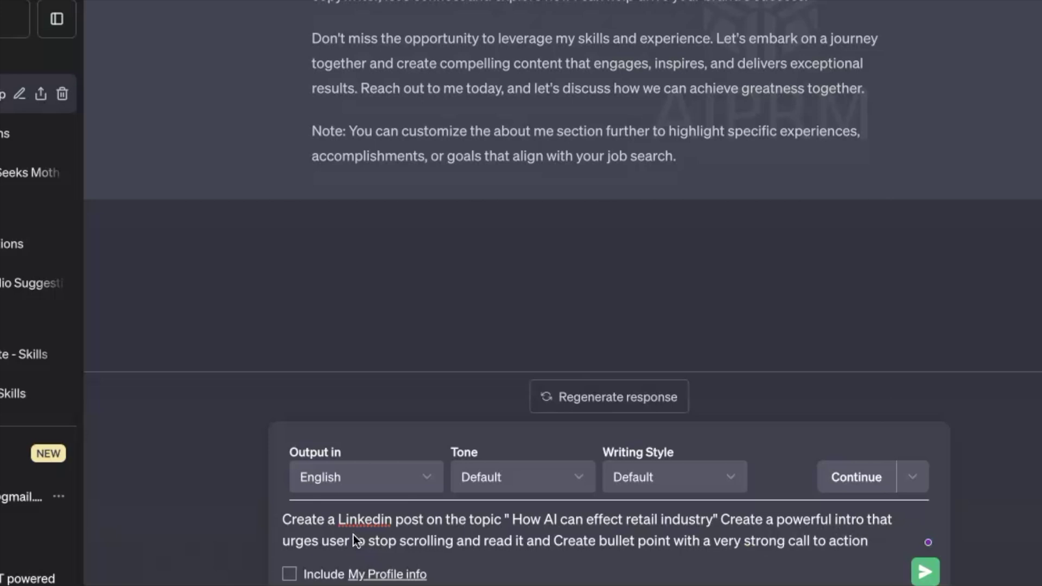
{"action": "key", "text": "Return"}
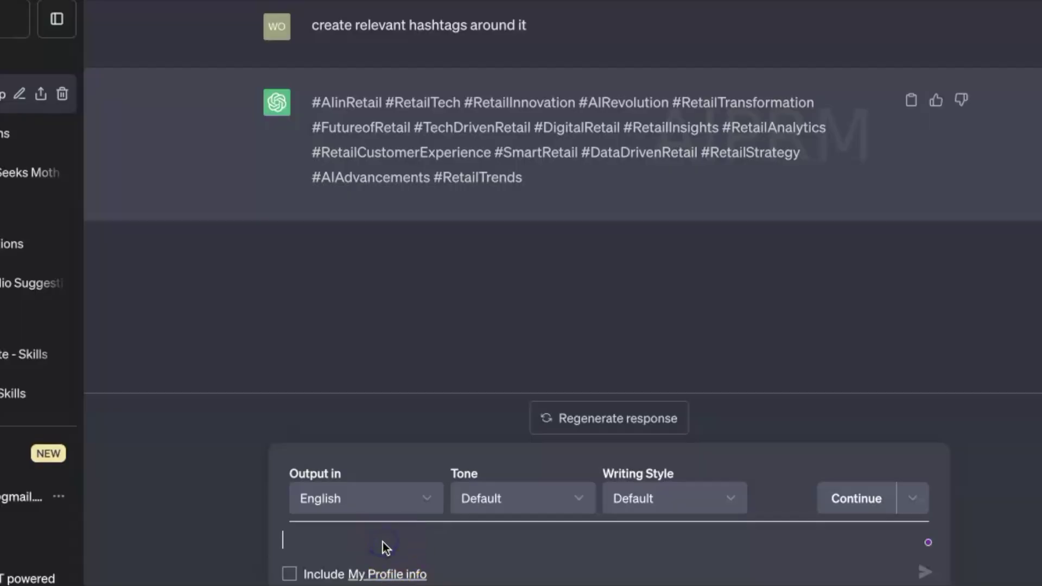
Step: Ask ChatGPT "How to win copywriting clients on linkedin"
{"action": "type", "text": "How to win copywriting clie"}
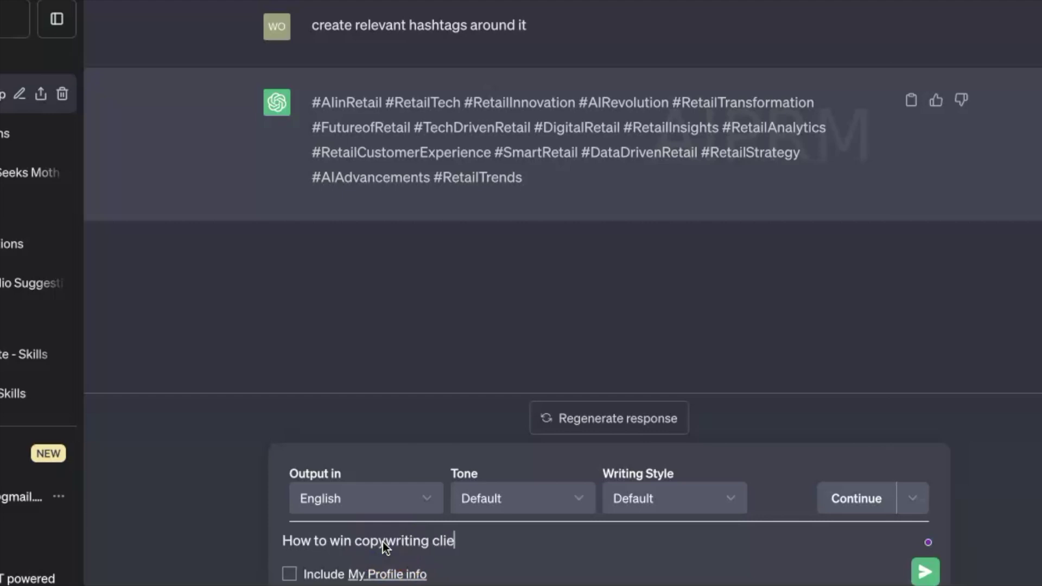
{"action": "type", "text": "nts on link"}
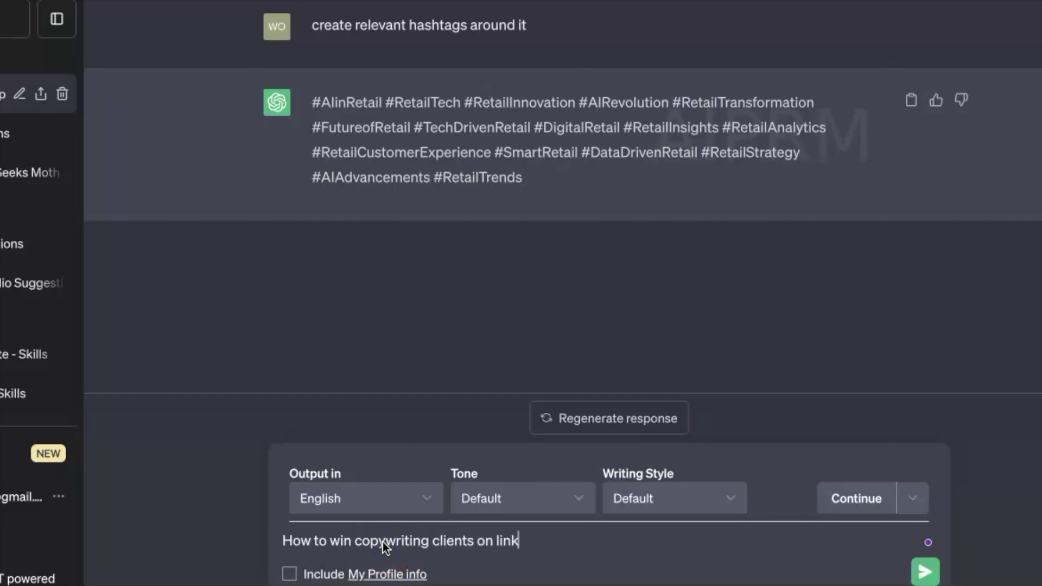
{"action": "type", "text": "edin"}
{"action": "key", "text": "Return"}
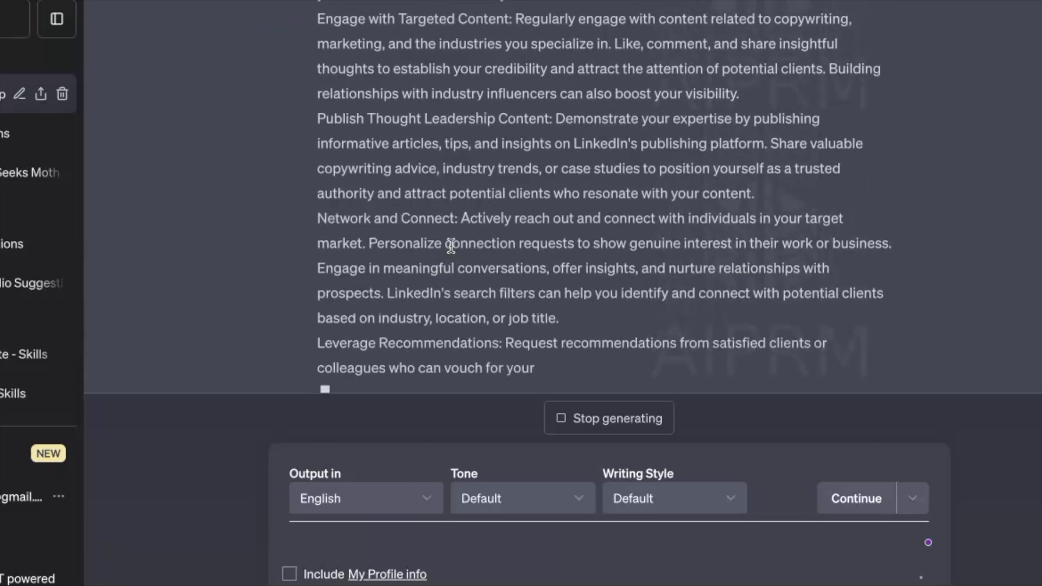
Step: Reuse the heading "Publish Thought Leadership Content" from the answer in a follow-up request ending with "Ok give examples"
{"action": "left_click", "coordinate": [323, 107]}
{"action": "left_click", "coordinate": [318, 113]}
{"action": "left_click_drag", "start_coordinate": [319, 113], "coordinate": [551, 120]}
{"action": "key", "text": "ctrl+c"}
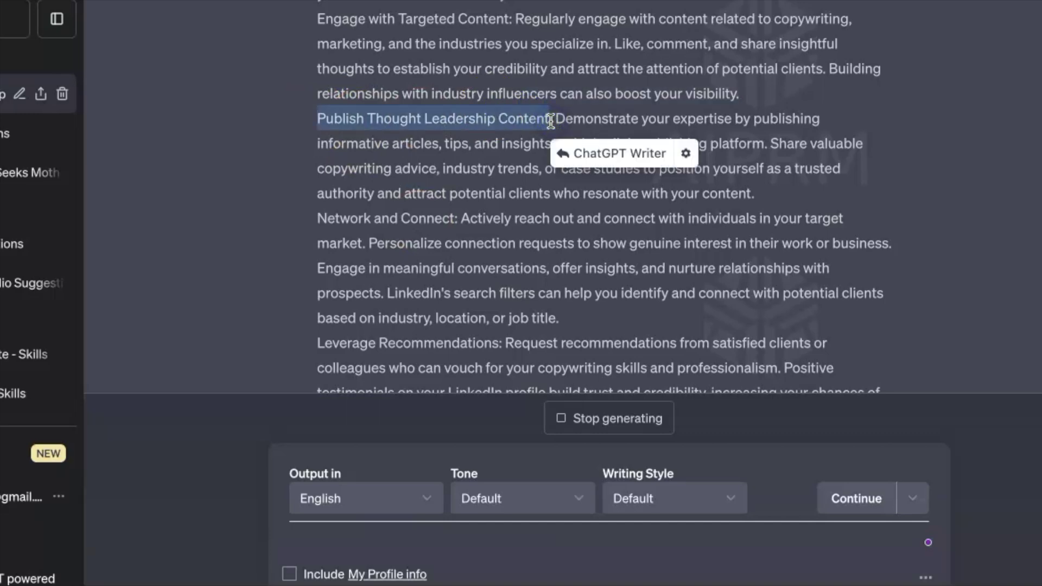
{"action": "left_click", "coordinate": [323, 538]}
{"action": "key", "text": "ctrl+v"}
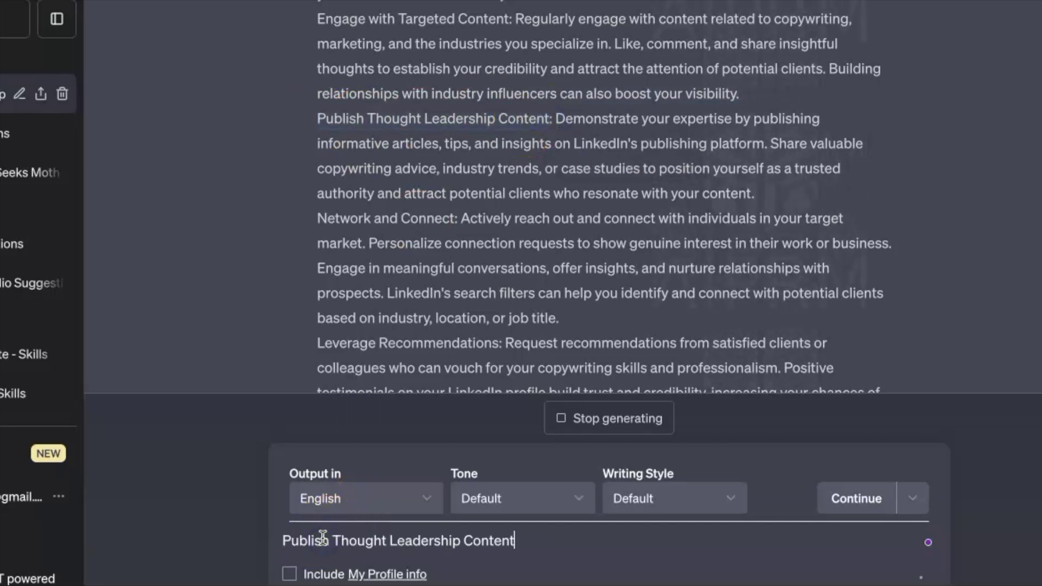
{"action": "type", "text": ". Oka"}
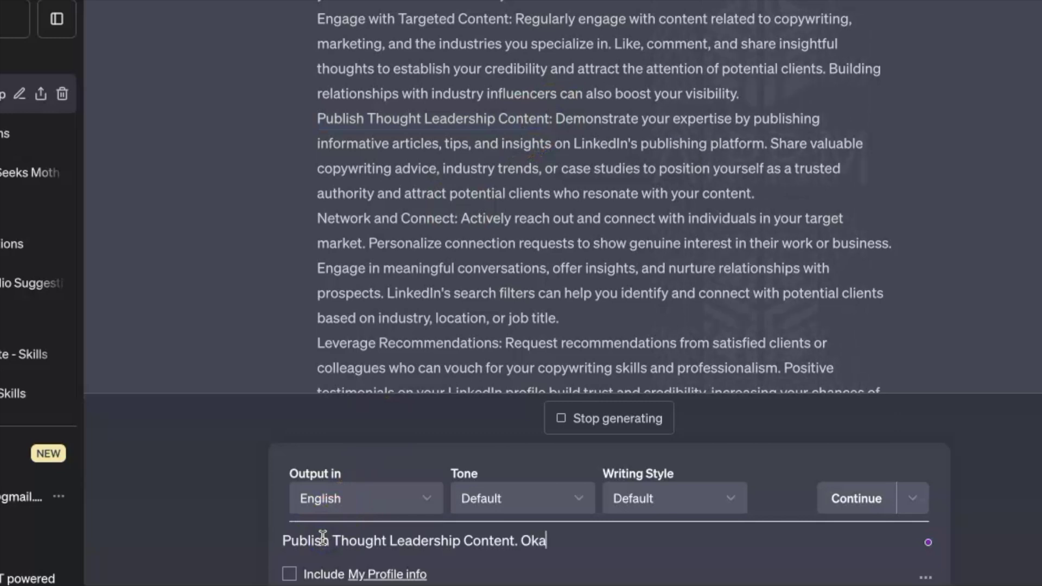
{"action": "key", "text": "BackSpace"}
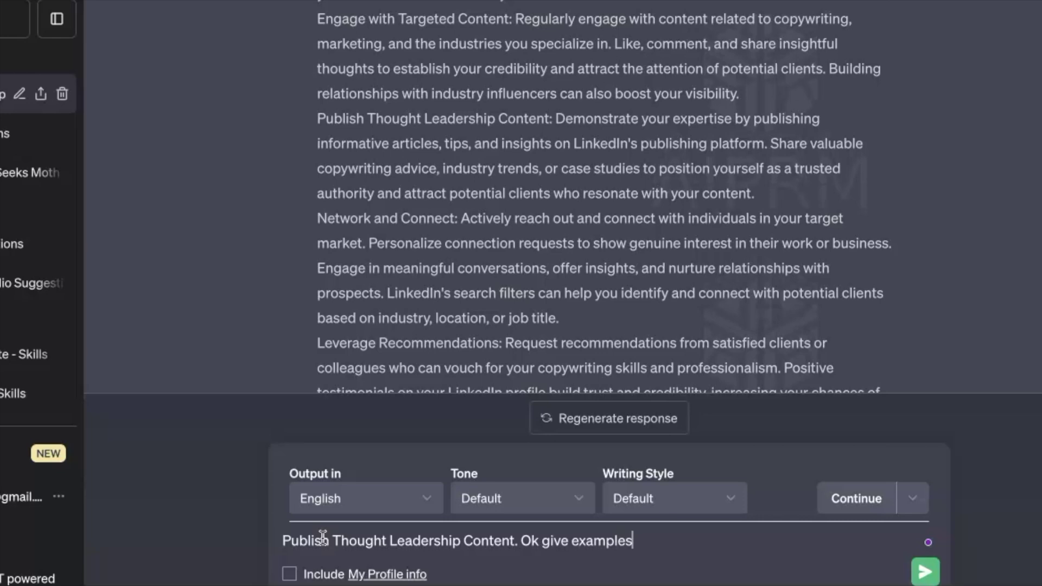
{"action": "key", "text": "Return"}
Step: Read the thought leadership examples and the client-winning tips, and select the heading "Utilize LinkedIn's Advanced Search"
{"action": "scroll", "coordinate": [577, 314], "scroll_direction": "down", "scroll_amount": 5}
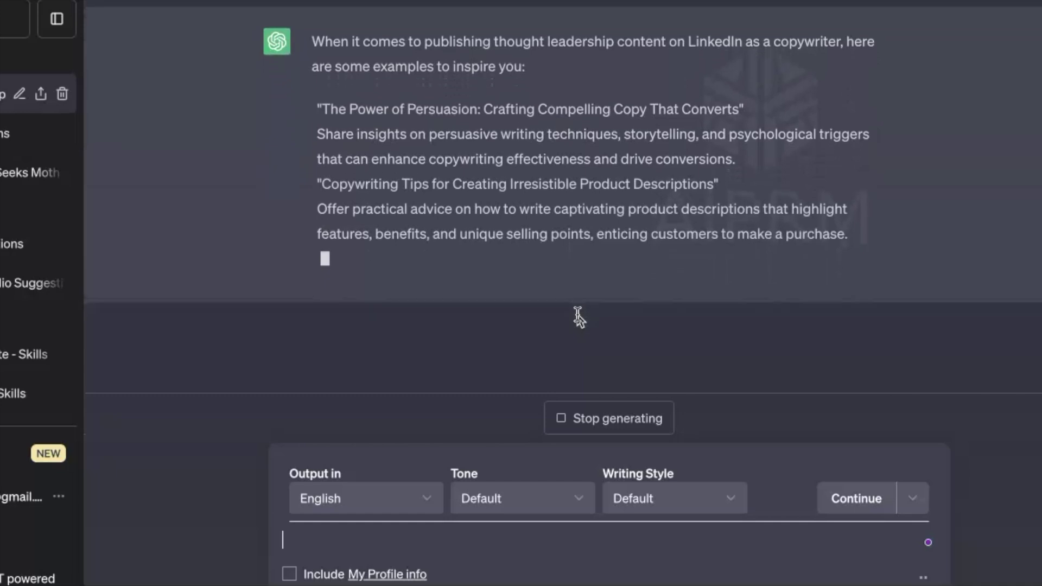
{"action": "left_click", "coordinate": [570, 302]}
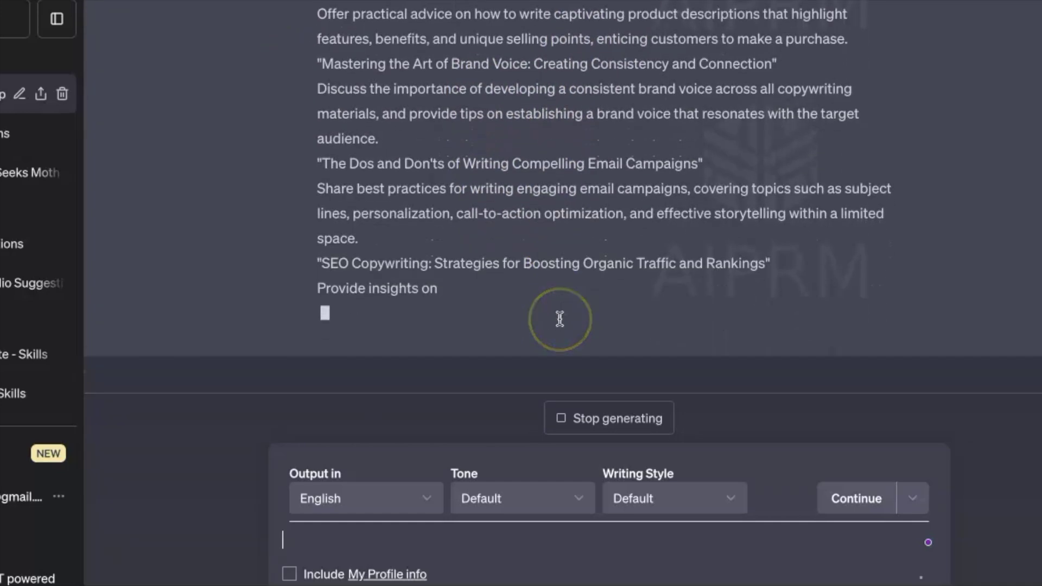
{"action": "scroll", "coordinate": [560, 322], "scroll_direction": "up", "scroll_amount": 20}
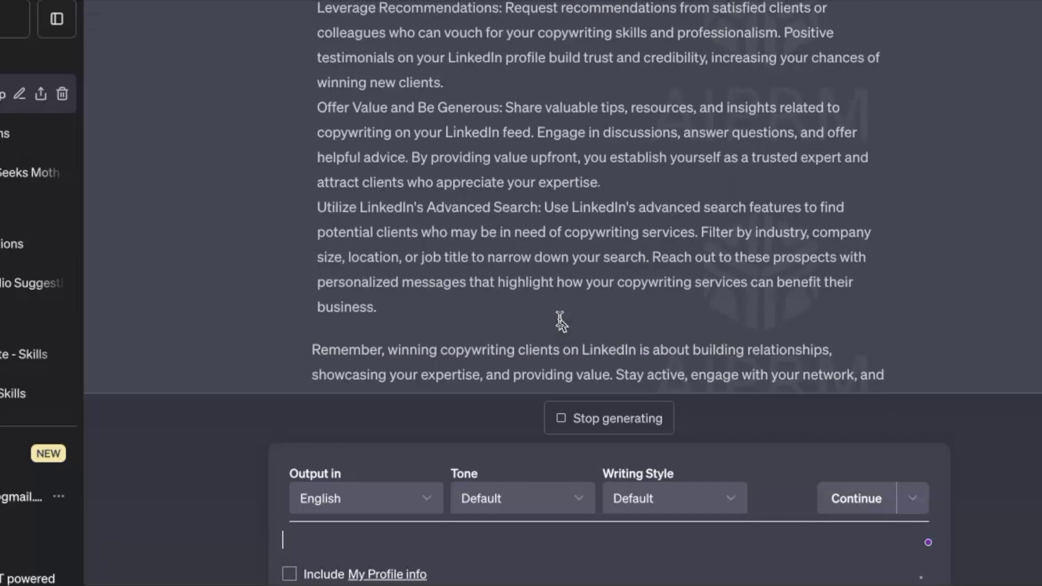
{"action": "scroll", "coordinate": [561, 322], "scroll_direction": "up", "scroll_amount": 5}
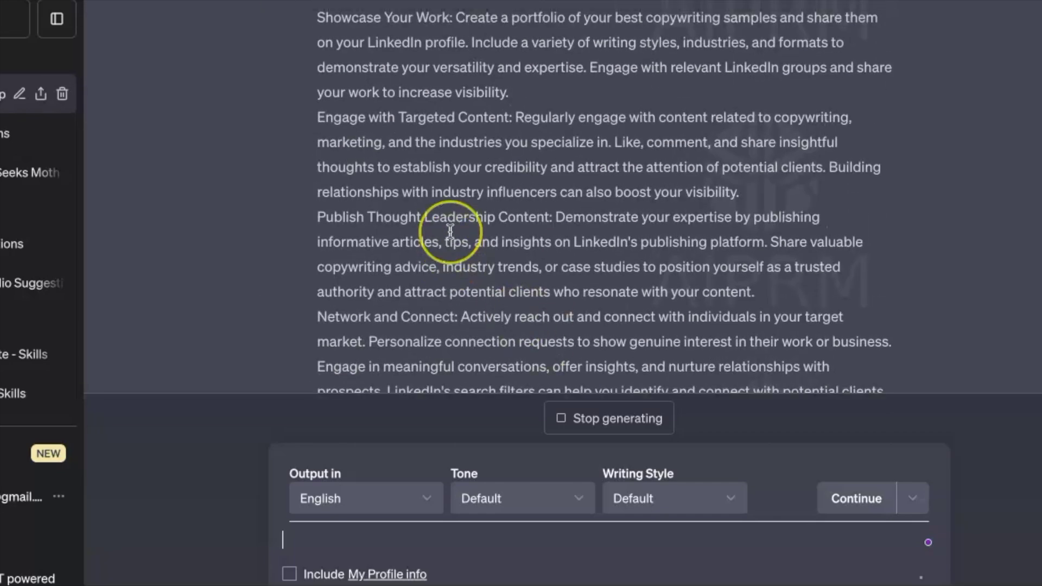
{"action": "scroll", "coordinate": [450, 234], "scroll_direction": "up", "scroll_amount": 7}
{"action": "scroll", "coordinate": [451, 232], "scroll_direction": "down", "scroll_amount": 10}
{"action": "scroll", "coordinate": [450, 231], "scroll_direction": "down", "scroll_amount": 5}
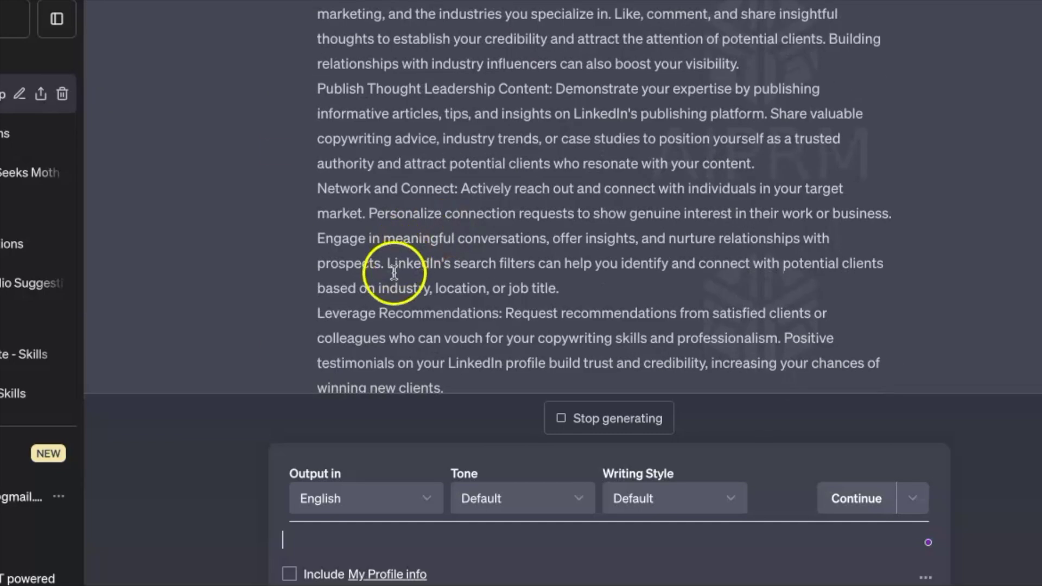
{"action": "scroll", "coordinate": [456, 272], "scroll_direction": "down", "scroll_amount": 4}
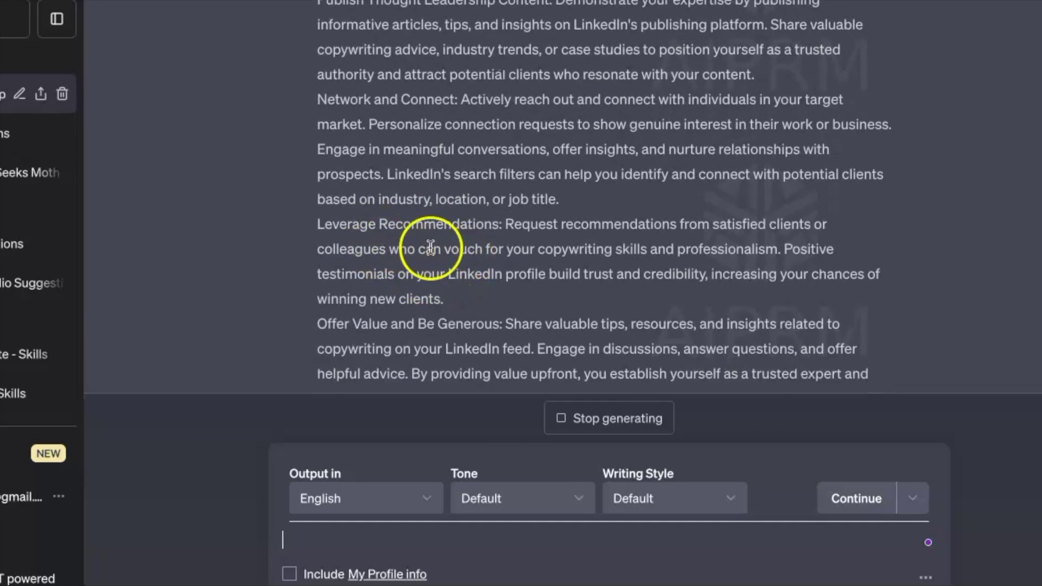
{"action": "scroll", "coordinate": [381, 277], "scroll_direction": "down", "scroll_amount": 2}
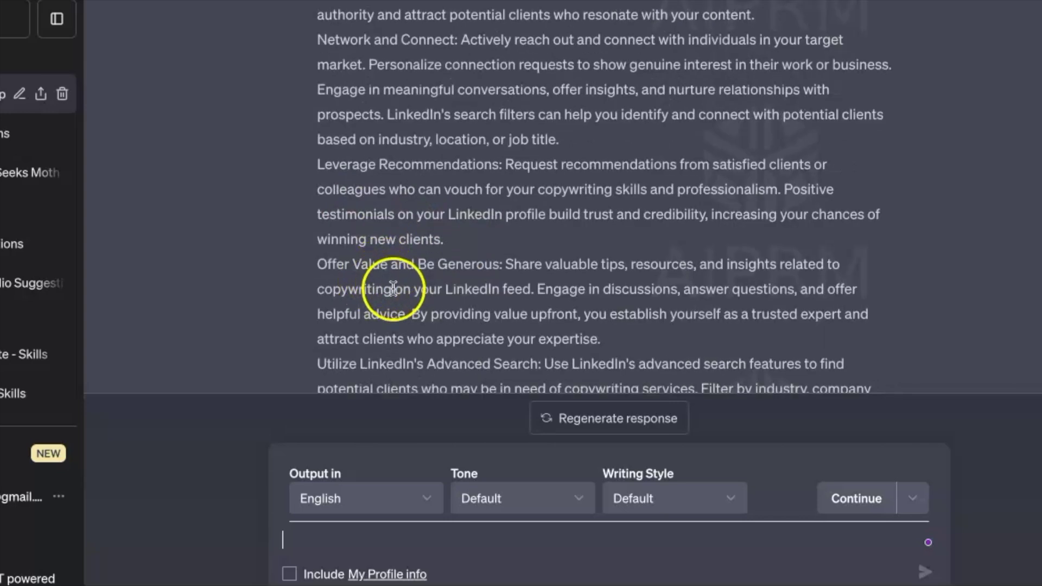
{"action": "scroll", "coordinate": [392, 287], "scroll_direction": "down", "scroll_amount": 3}
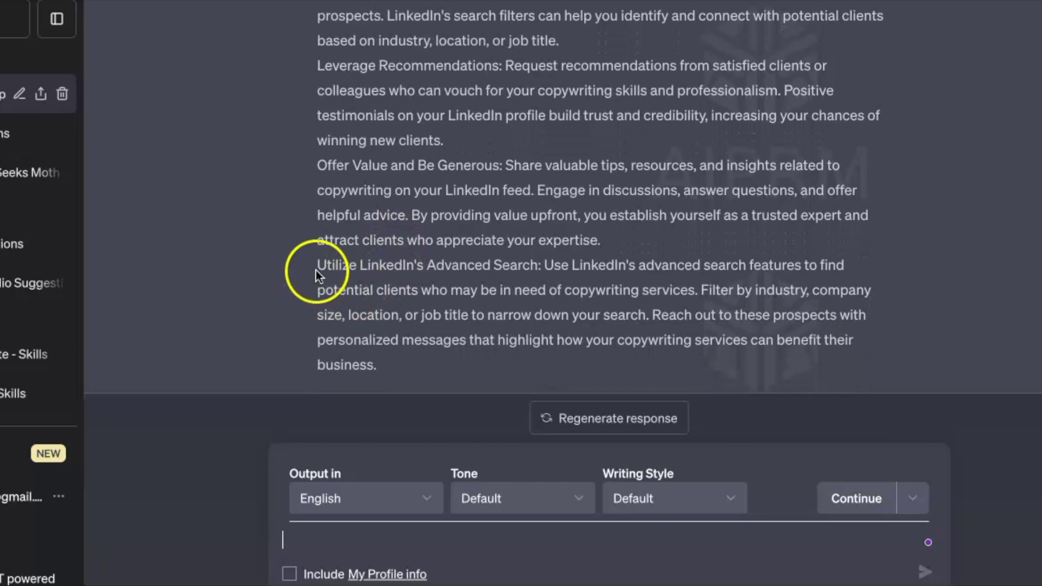
{"action": "left_click_drag", "start_coordinate": [317, 265], "coordinate": [535, 267]}
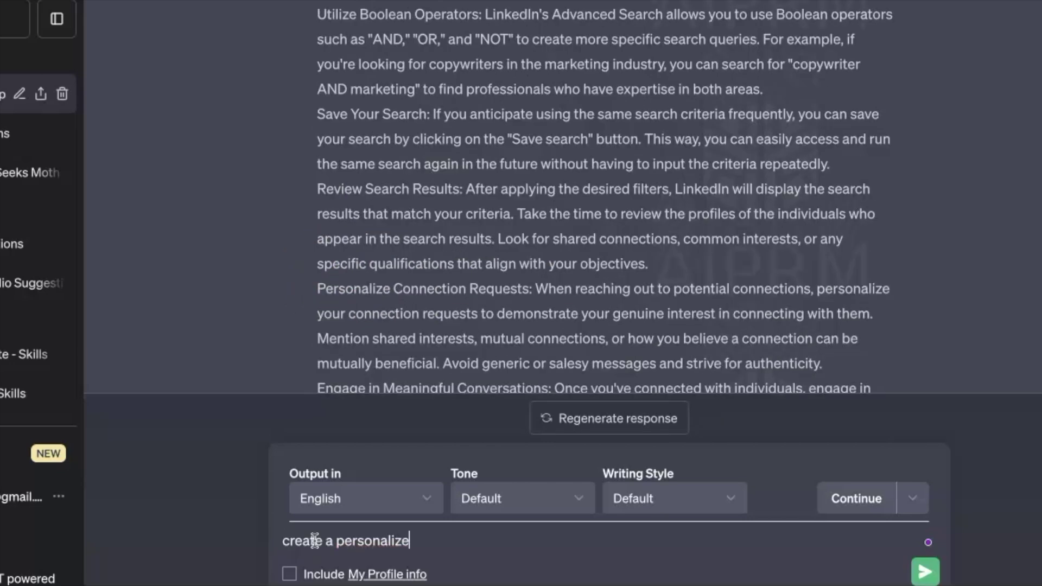
Step: Request "create a personalized message to pitch clients for copywriting services on linkedin" and read through the generated message
{"action": "type", "text": "d"}
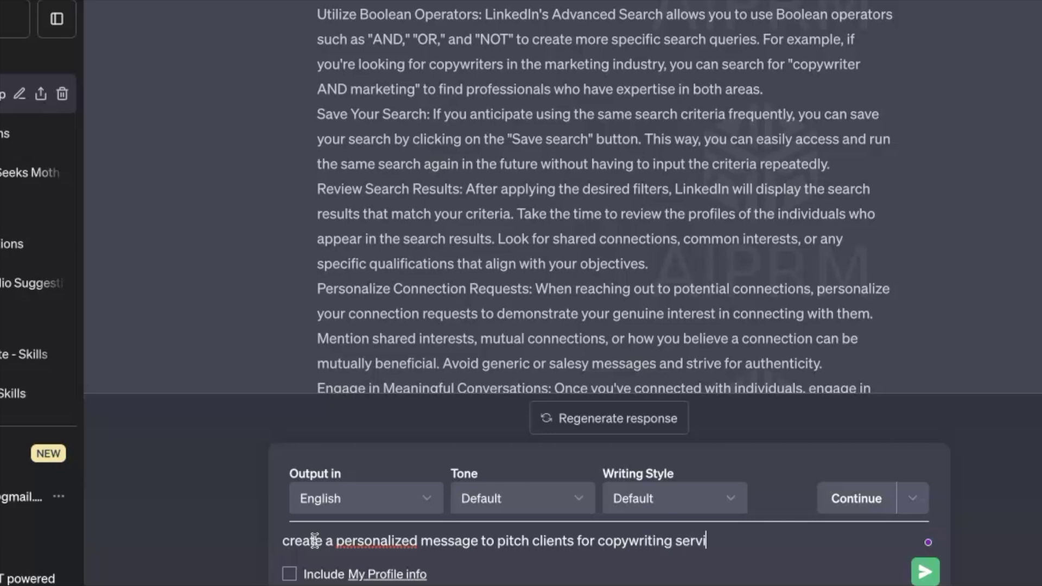
{"action": "type", "text": "s on linkedin"}
{"action": "key", "text": "Return"}
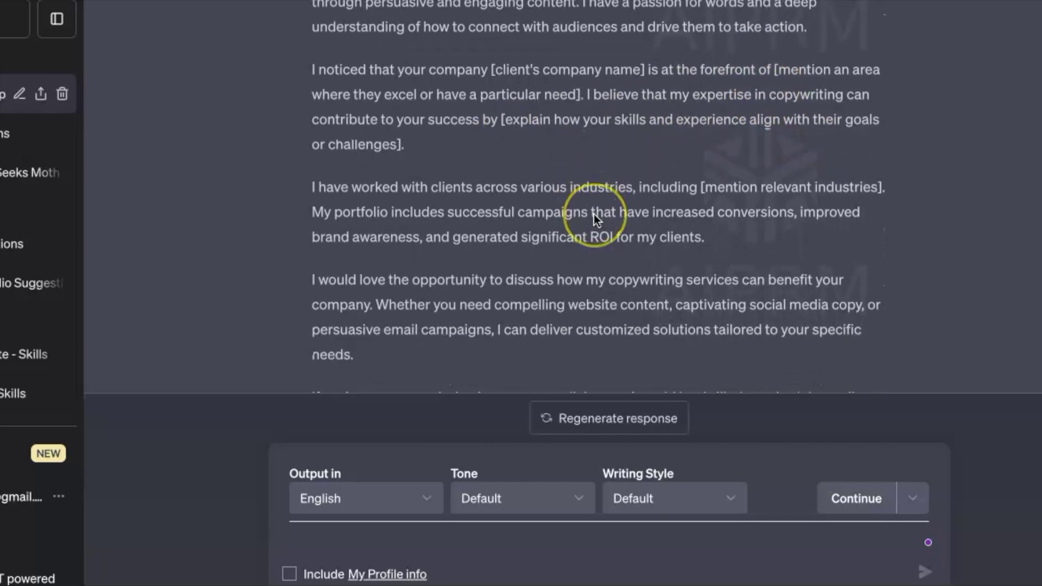
{"action": "scroll", "coordinate": [594, 220], "scroll_direction": "down", "scroll_amount": 5}
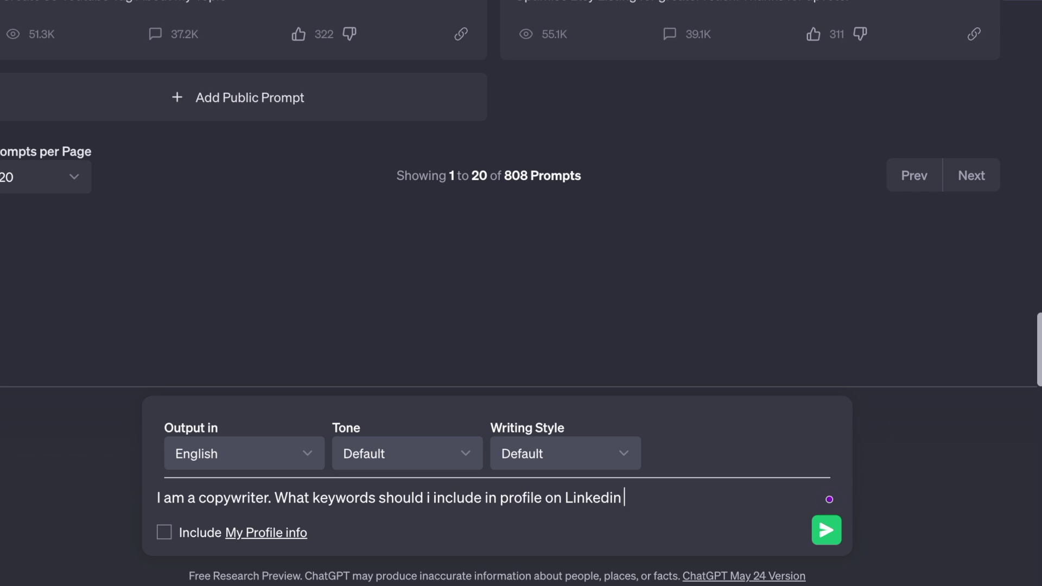
Step: Send the question "I am a copywriter. What keywords should i include in profile on Linkedin to get noticed by recruiters"
{"action": "type", "text": "to get noticed by recruiters"}
{"action": "key", "text": "Return"}
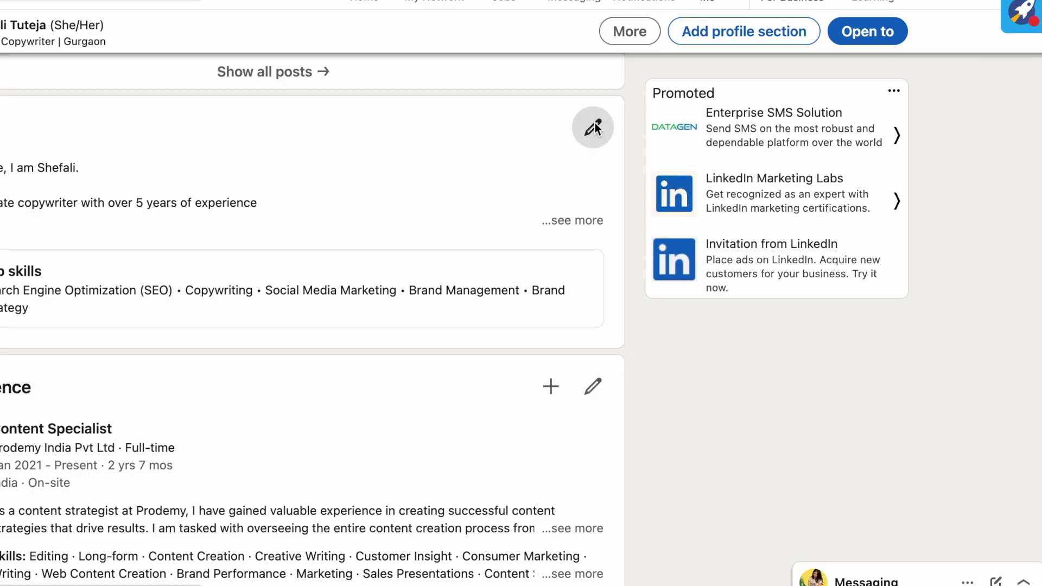
Step: Open the LinkedIn profile's about section for editing and copy its entire text
{"action": "left_click", "coordinate": [595, 128]}
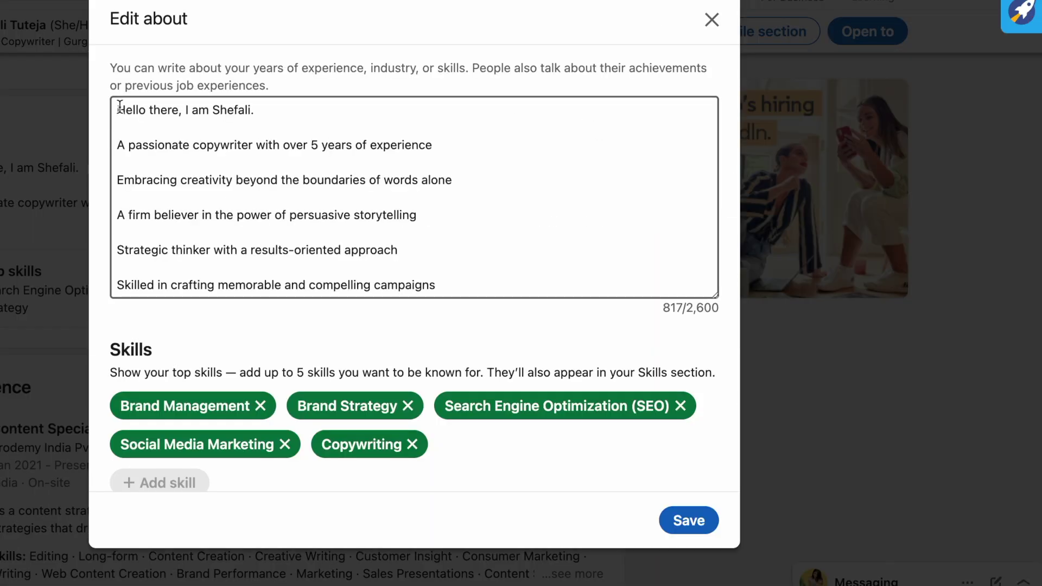
{"action": "key", "text": "ctrl+a"}
{"action": "scroll", "coordinate": [456, 280], "scroll_direction": "down", "scroll_amount": 5}
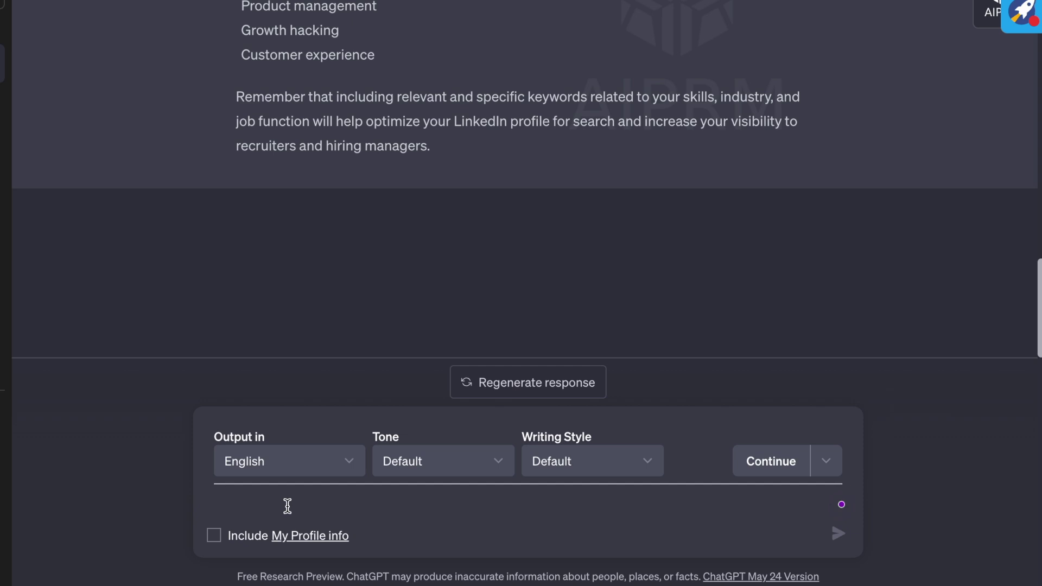
Step: Switch to ChatGPT, send the copied about text with the request "Review this about", and read through the suggested improvements
{"action": "key", "text": "ctrl+v"}
{"action": "type", "text": ". Re"}
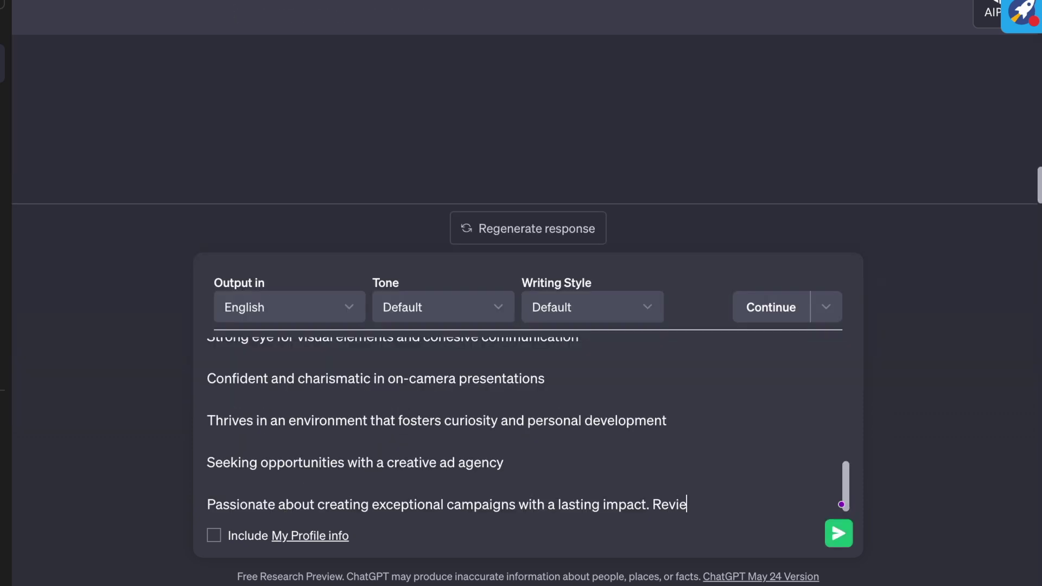
{"action": "type", "text": "view this about"}
{"action": "key", "text": "Return"}
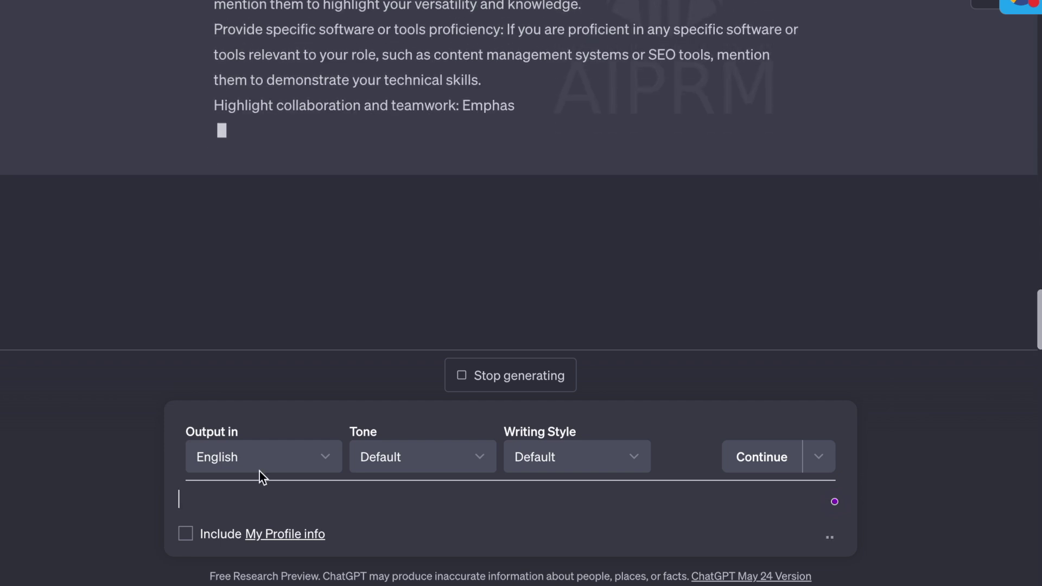
{"action": "scroll", "coordinate": [362, 223], "scroll_direction": "up", "scroll_amount": 1}
{"action": "scroll", "coordinate": [363, 223], "scroll_direction": "up", "scroll_amount": 3}
{"action": "scroll", "coordinate": [363, 224], "scroll_direction": "down", "scroll_amount": 1}
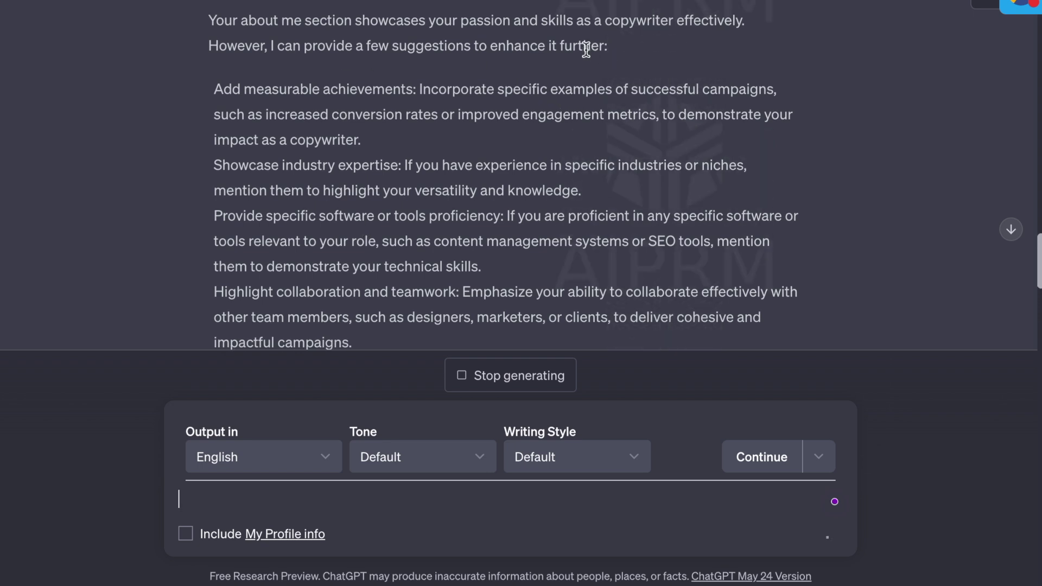
{"action": "scroll", "coordinate": [636, 44], "scroll_direction": "down", "scroll_amount": 3}
{"action": "scroll", "coordinate": [636, 44], "scroll_direction": "down", "scroll_amount": 3}
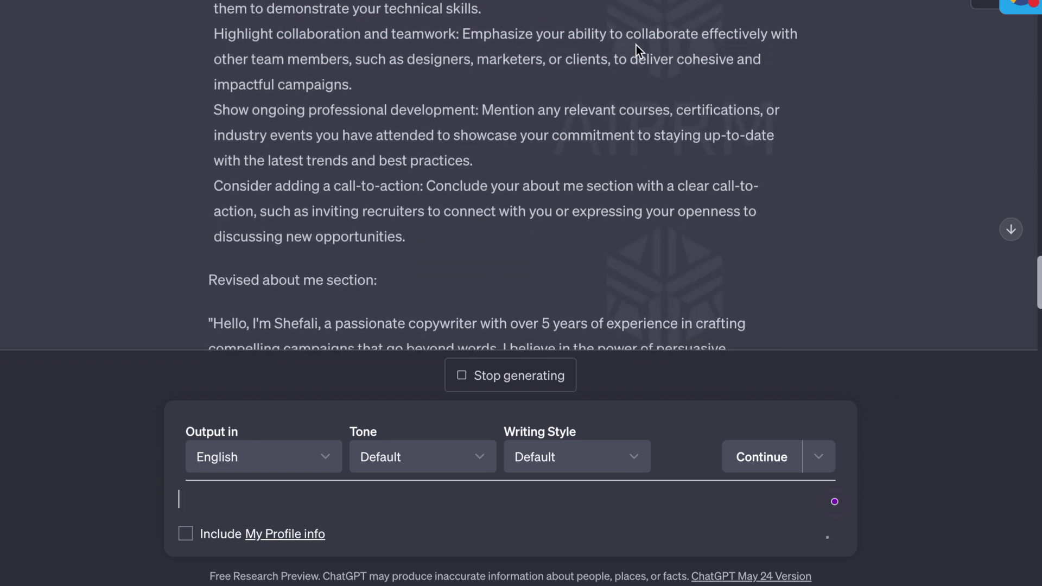
Step: Read through the suggested revision of the about me section to its end
{"action": "scroll", "coordinate": [636, 44], "scroll_direction": "down", "scroll_amount": 4}
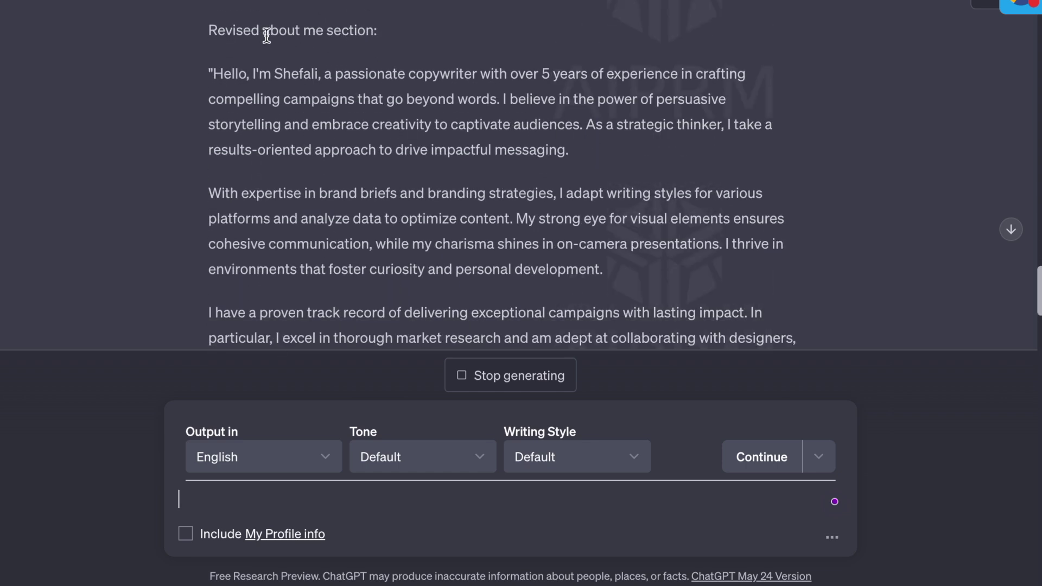
{"action": "scroll", "coordinate": [376, 175], "scroll_direction": "down", "scroll_amount": 1}
{"action": "scroll", "coordinate": [377, 175], "scroll_direction": "down", "scroll_amount": 4}
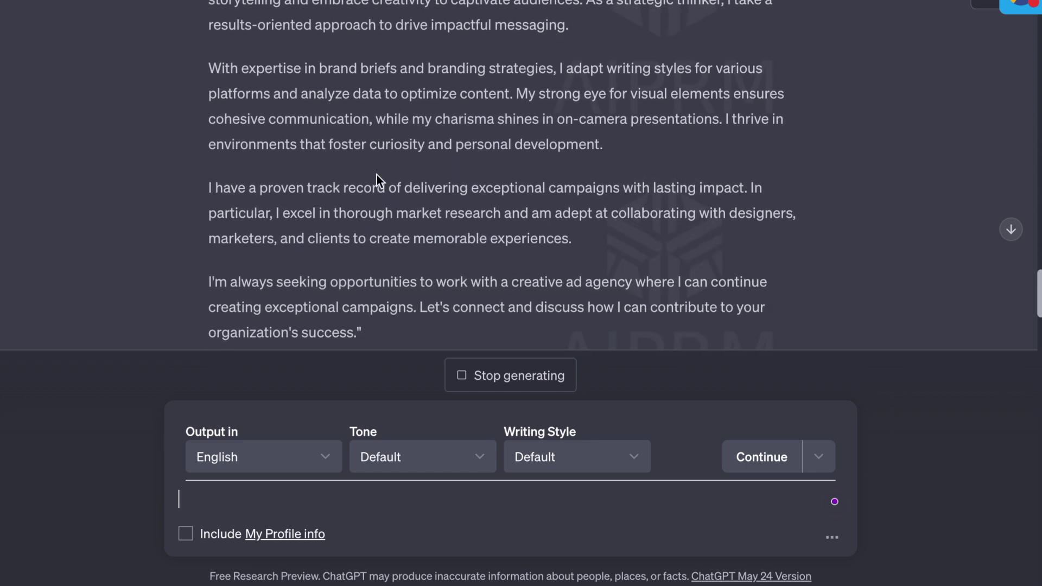
{"action": "scroll", "coordinate": [376, 176], "scroll_direction": "down", "scroll_amount": 2}
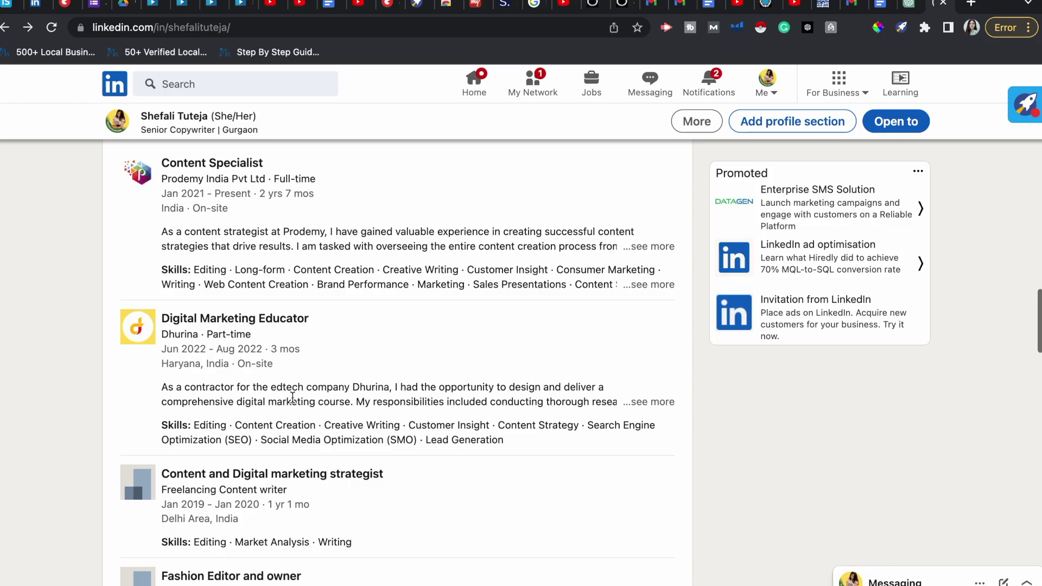
Step: Switch to the LinkedIn profile and copy all work experience entries listed in the Experience section
{"action": "scroll", "coordinate": [163, 285], "scroll_direction": "up", "scroll_amount": 3}
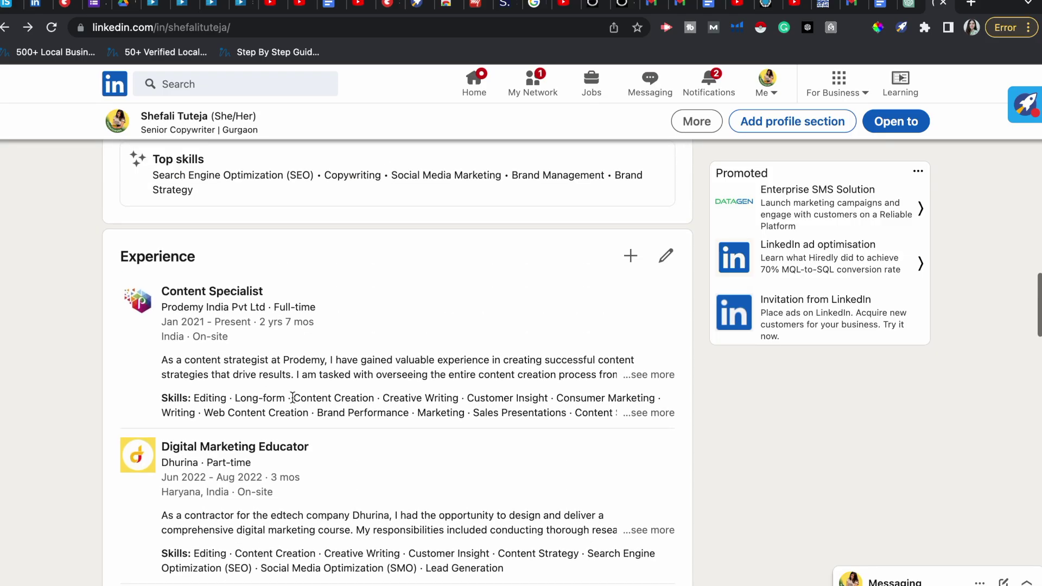
{"action": "left_click_drag", "start_coordinate": [163, 286], "coordinate": [527, 259]}
{"action": "scroll", "coordinate": [461, 520], "scroll_direction": "down", "scroll_amount": 10}
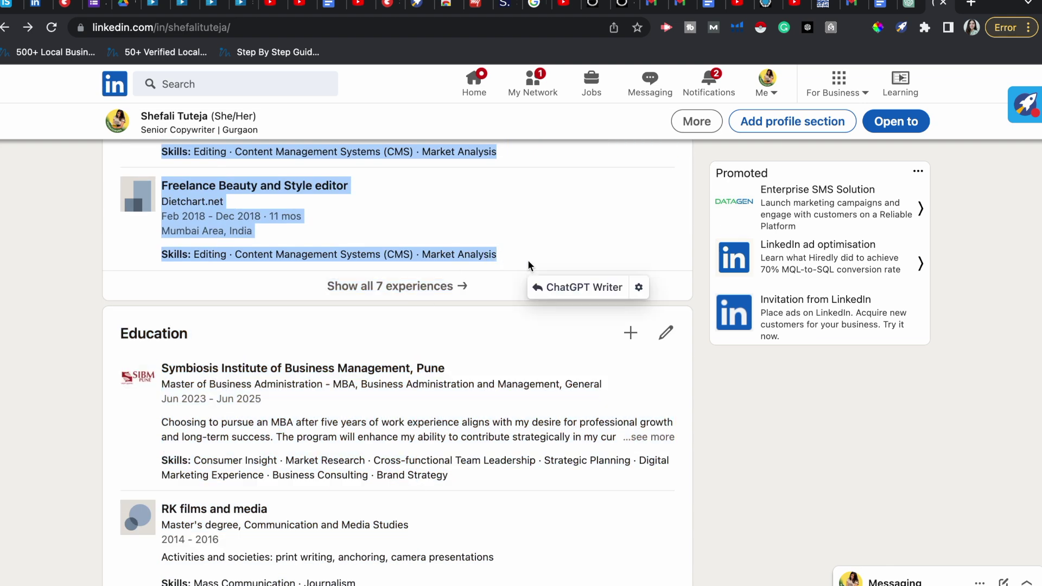
Step: Switch to ChatGPT, send the copied experience with the question "How can I improve my work experience", and read through the suggestions
{"action": "left_click", "coordinate": [907, 5]}
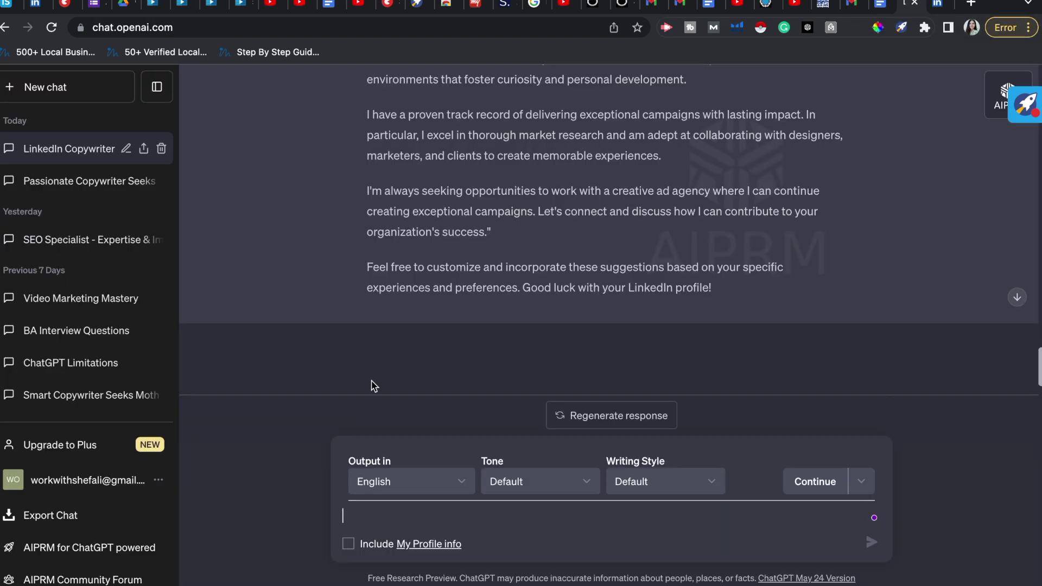
{"action": "key", "text": "cmd+v"}
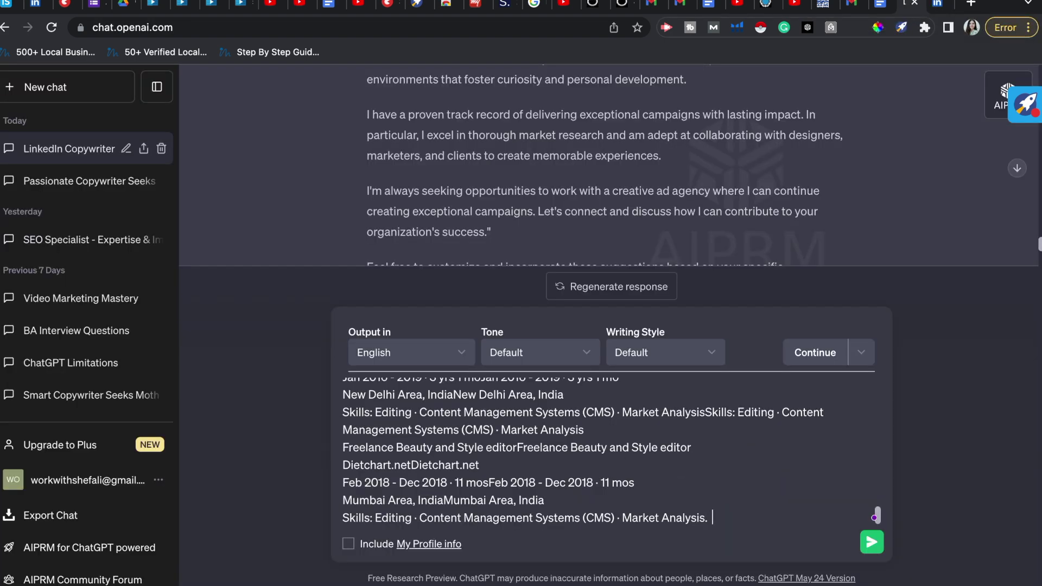
{"action": "type", "text": "can I improve my"}
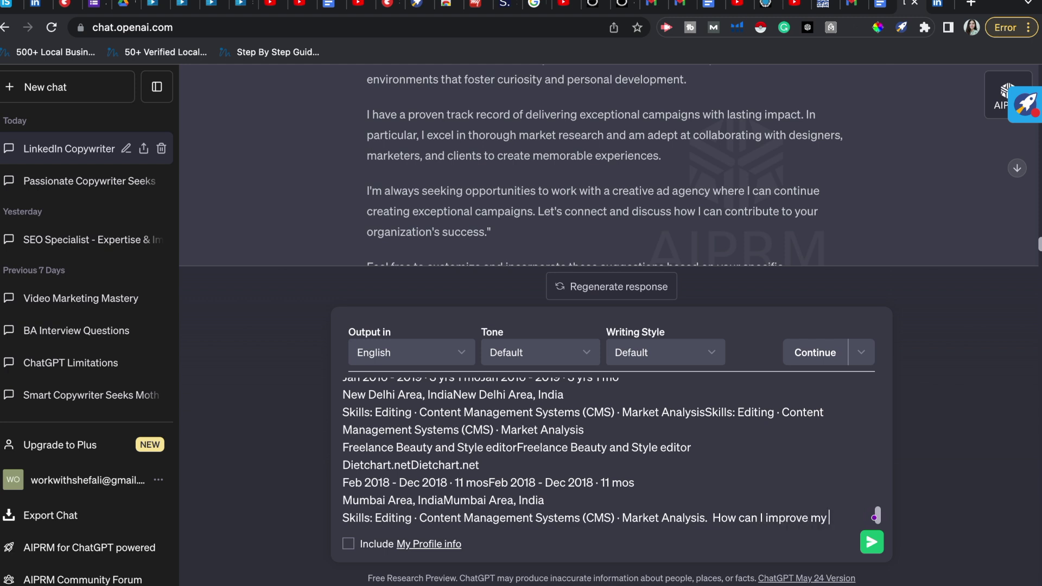
{"action": "type", "text": " work experienc"}
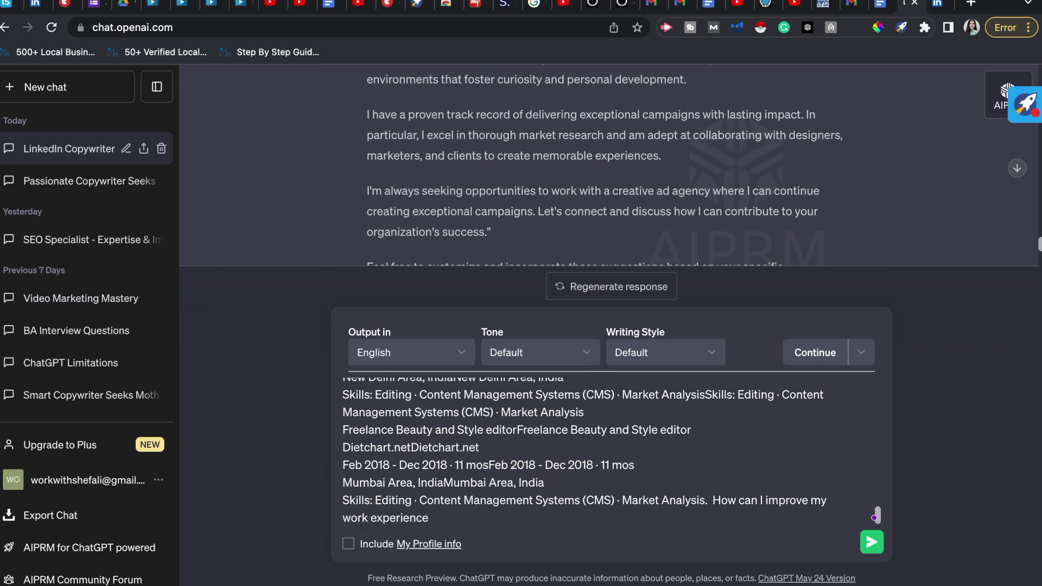
{"action": "type", "text": "e"}
{"action": "key", "text": "Return"}
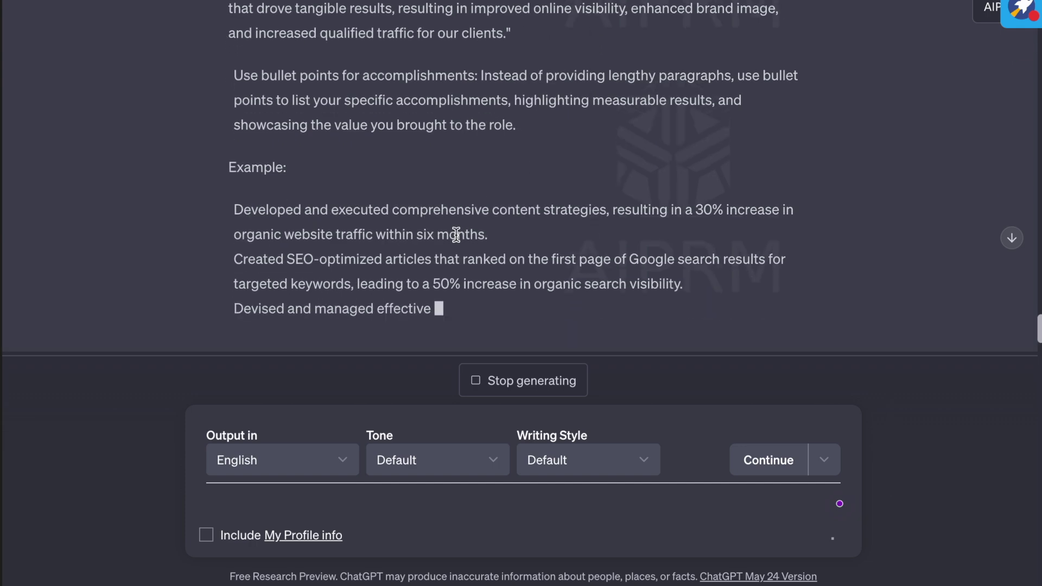
{"action": "scroll", "coordinate": [572, 224], "scroll_direction": "up", "scroll_amount": 5}
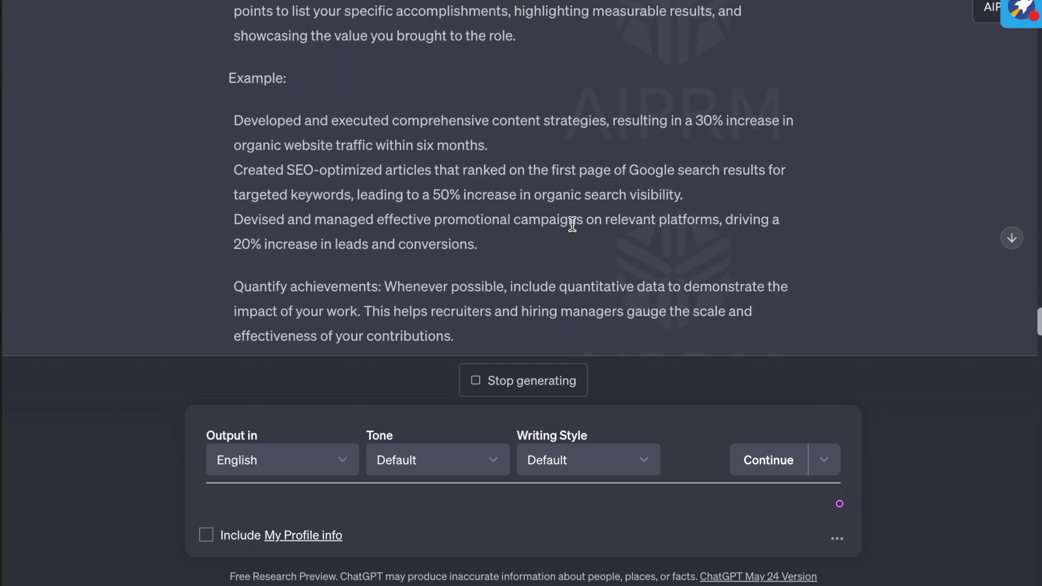
{"action": "scroll", "coordinate": [572, 224], "scroll_direction": "down", "scroll_amount": 5}
{"action": "scroll", "coordinate": [572, 223], "scroll_direction": "down", "scroll_amount": 3}
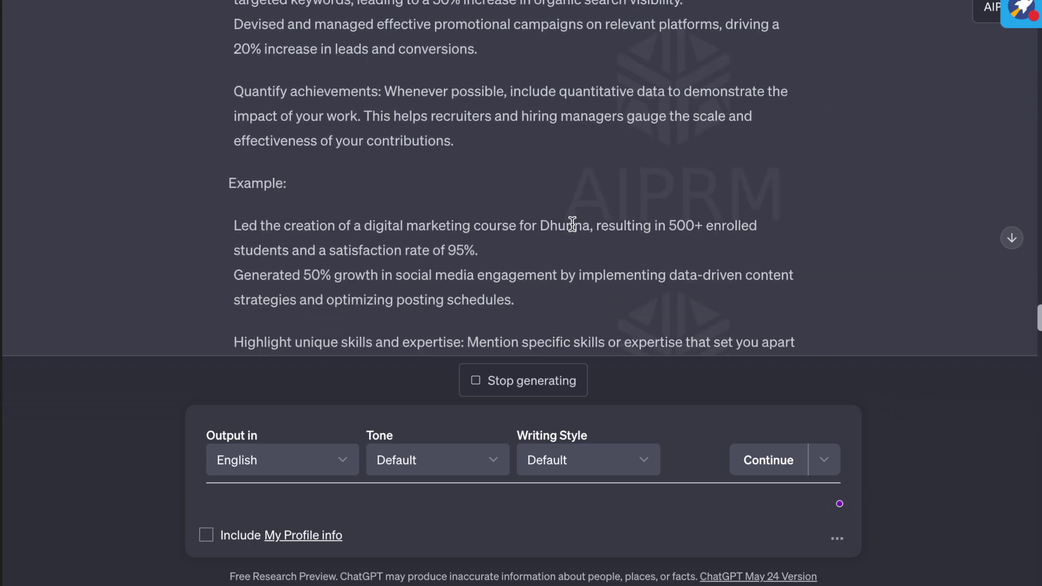
{"action": "scroll", "coordinate": [529, 232], "scroll_direction": "down", "scroll_amount": 5}
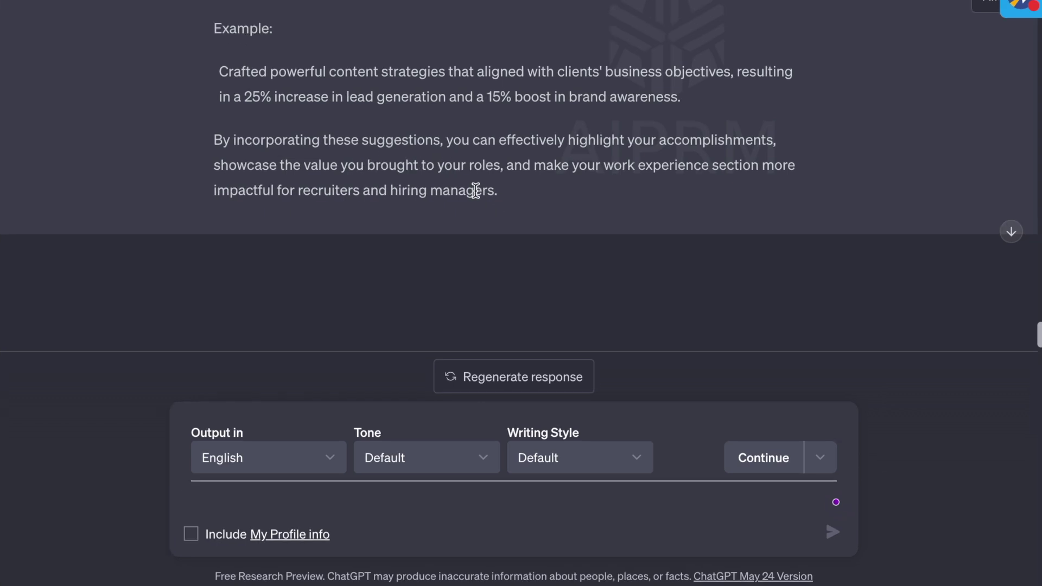
Step: Ask what type of multimedia content should be added to the profile and review the generated suggestions
{"action": "type", "text": "W"}
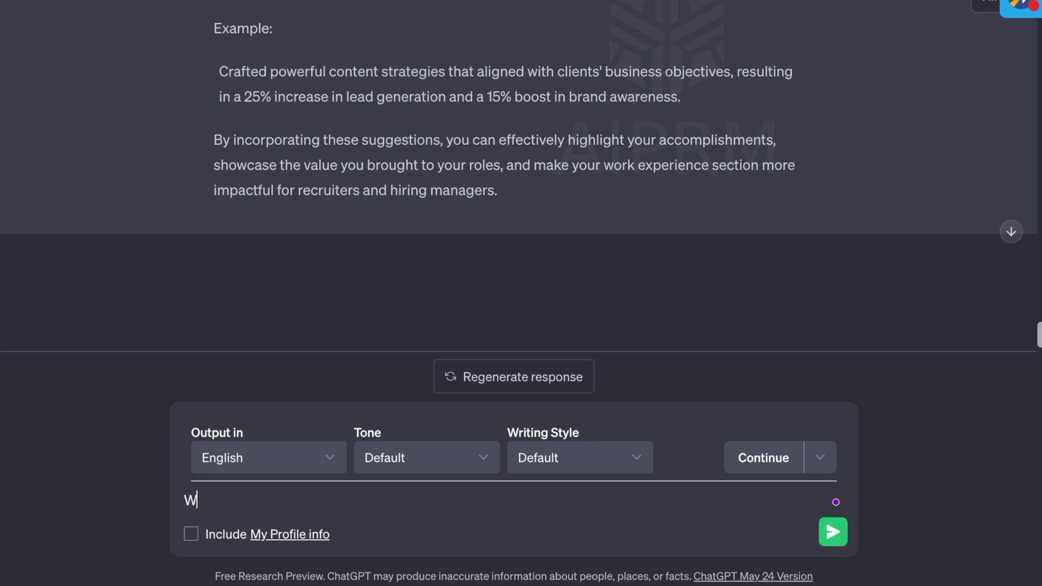
{"action": "type", "text": "hat type of multimedia"}
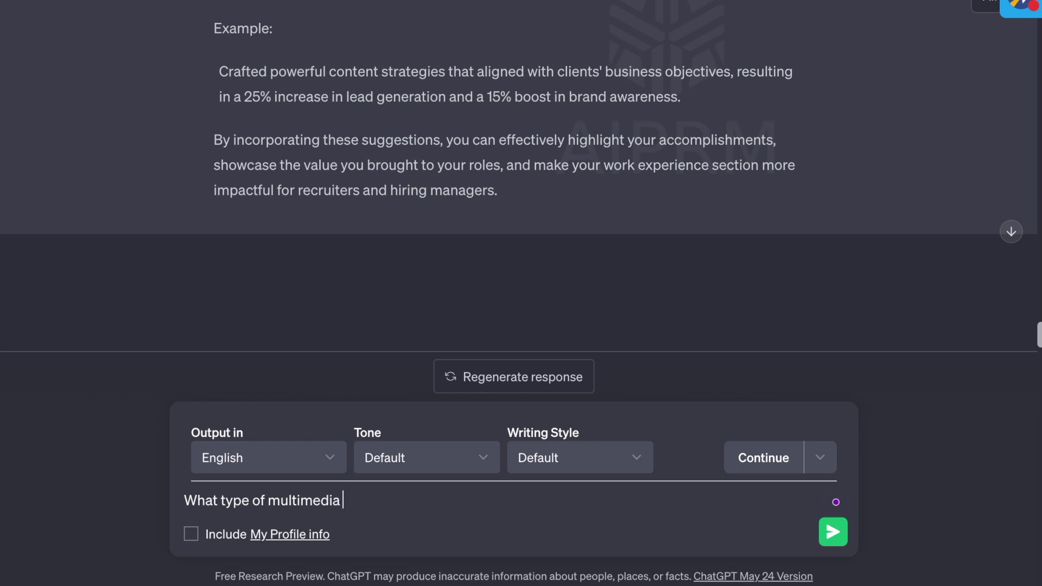
{"action": "type", "text": " content should I add"}
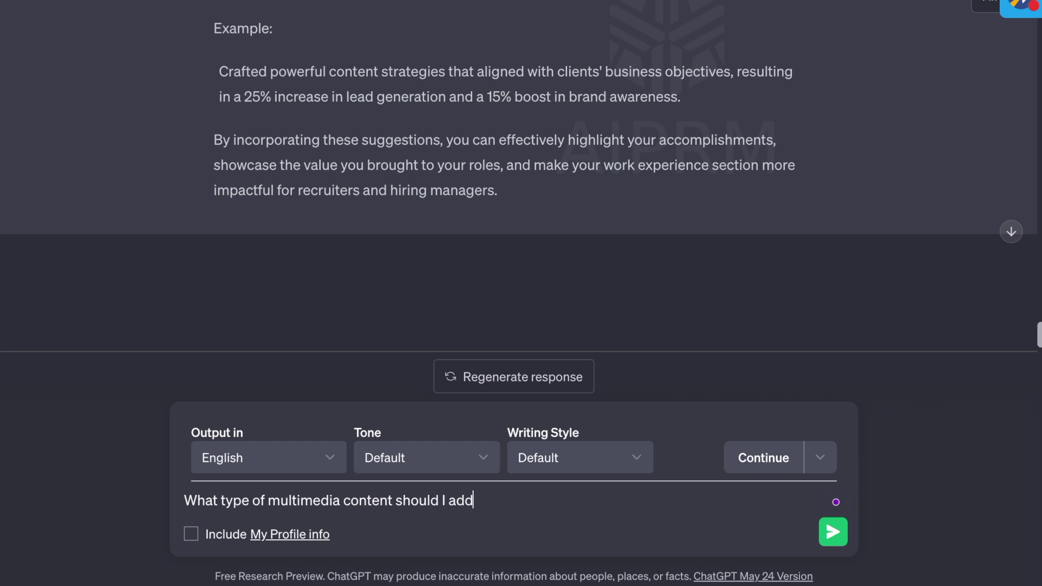
{"action": "type", "text": " to my profile to"}
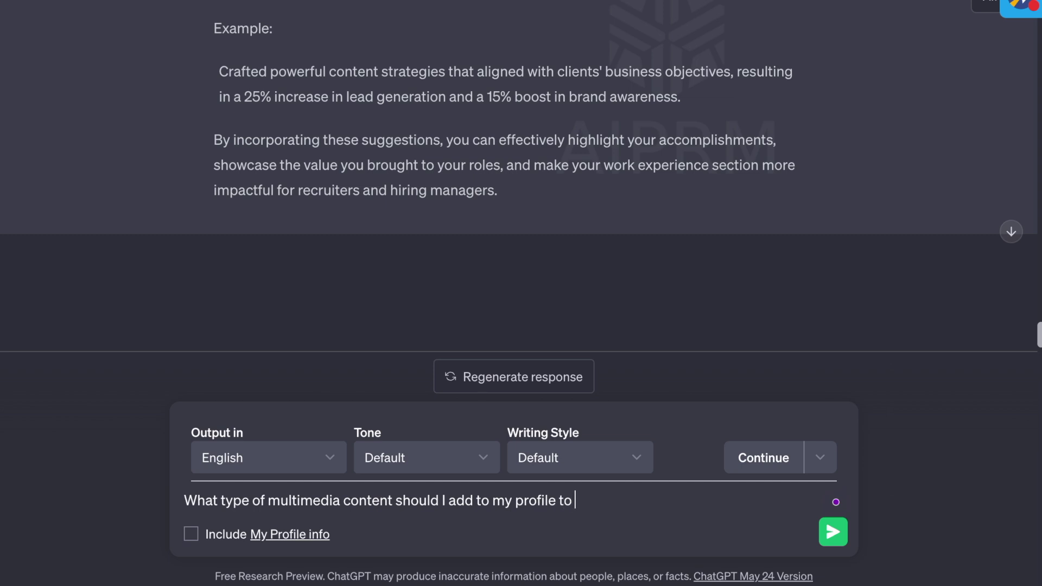
{"action": "key", "text": "Return"}
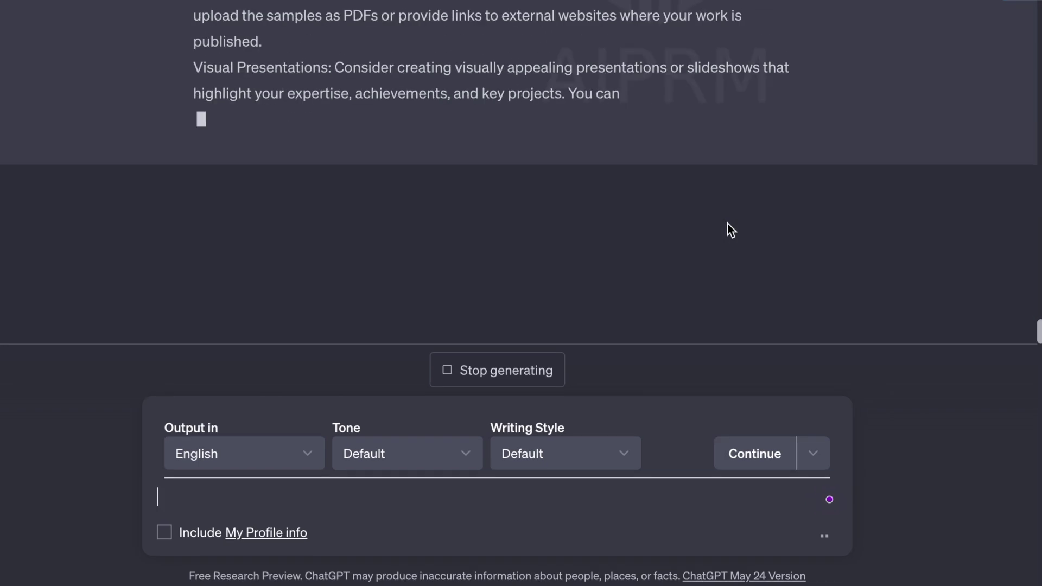
{"action": "scroll", "coordinate": [727, 223], "scroll_direction": "up", "scroll_amount": 3}
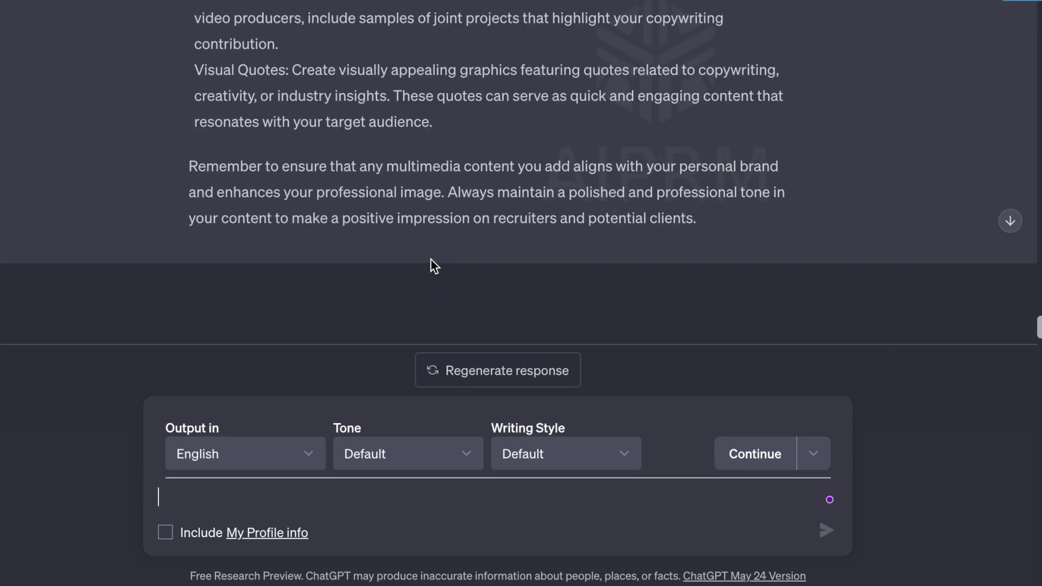
Step: Request suggestions for "some Linkedin groups to join for networking" and look through the generated list of groups
{"action": "type", "text": "Can you"}
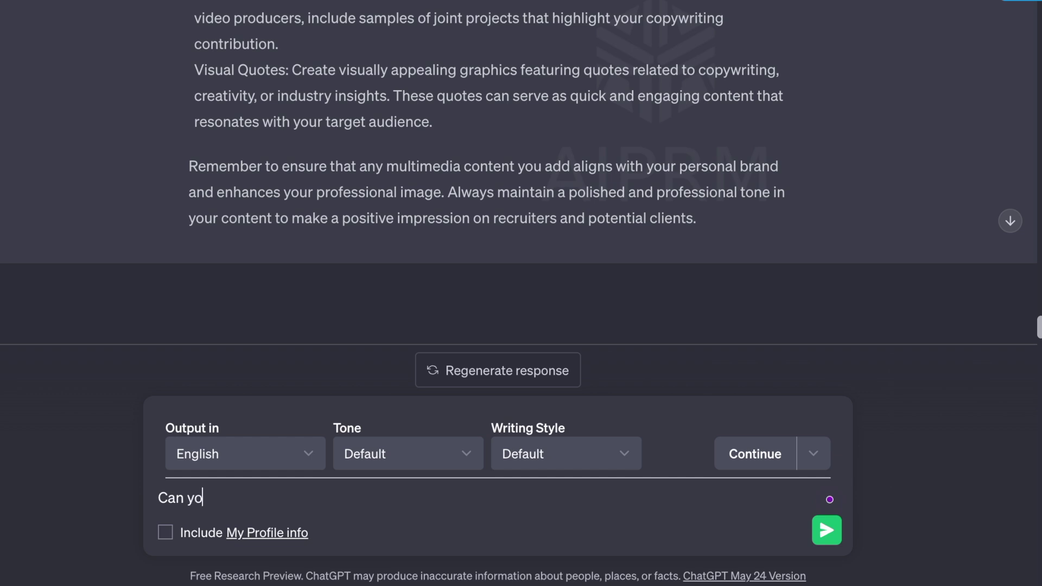
{"action": "type", "text": "suggest some Linkedin groups"}
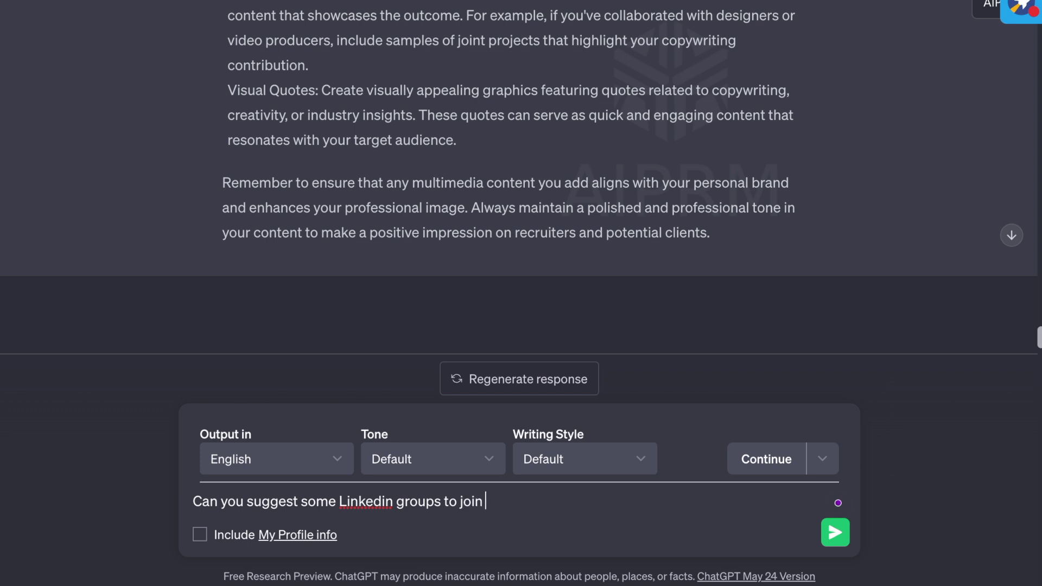
{"action": "type", "text": "to join for networking"}
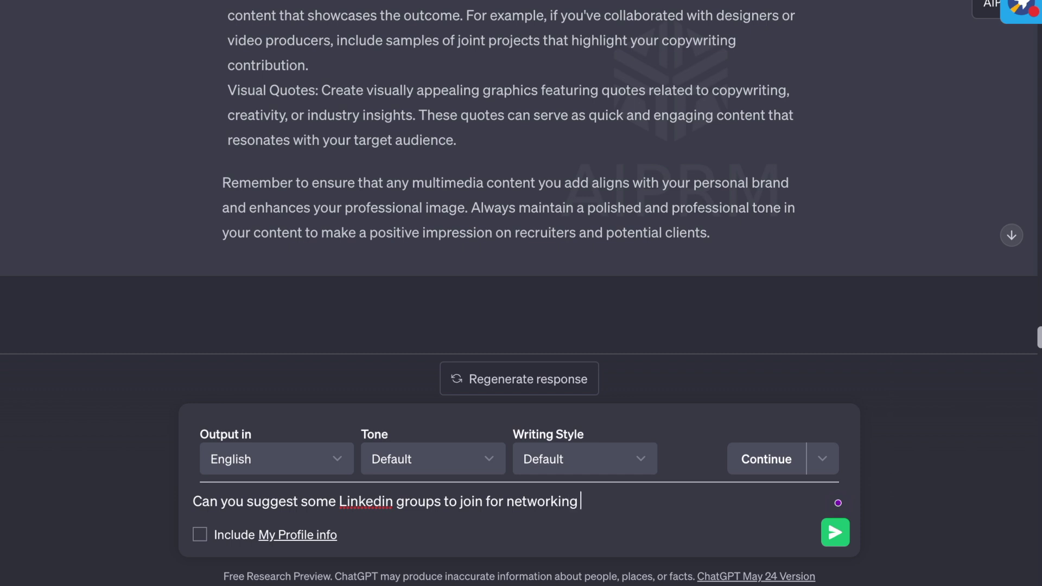
{"action": "type", "text": " with profe"}
{"action": "key", "text": "Return"}
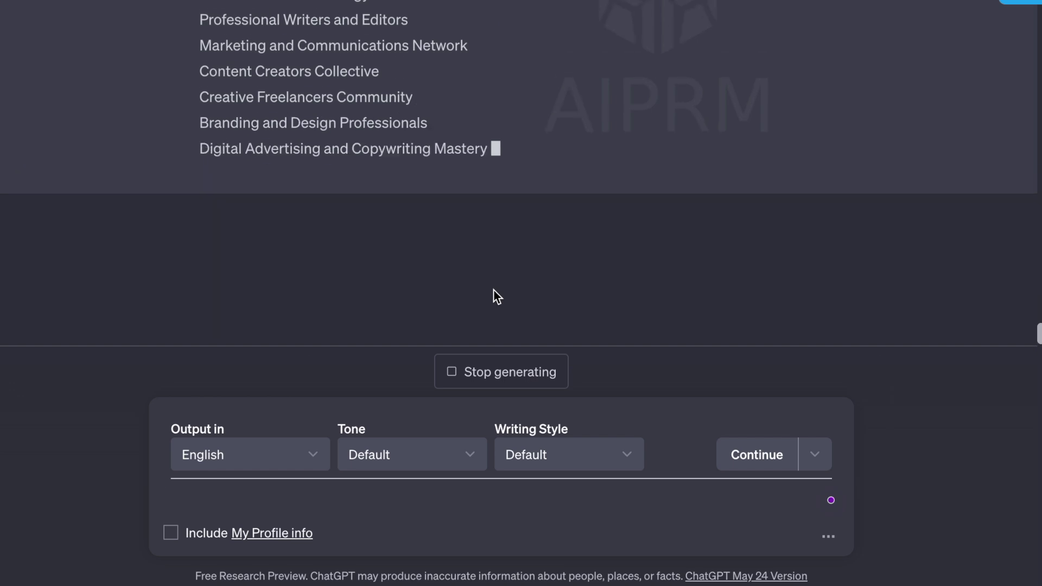
{"action": "scroll", "coordinate": [573, 238], "scroll_direction": "up", "scroll_amount": 2}
{"action": "scroll", "coordinate": [574, 238], "scroll_direction": "up", "scroll_amount": 3}
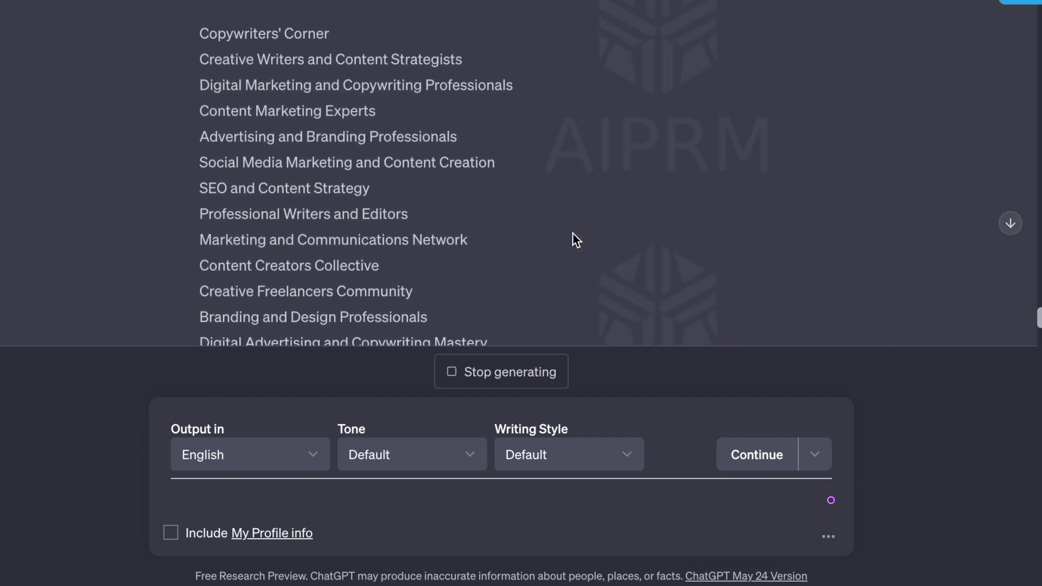